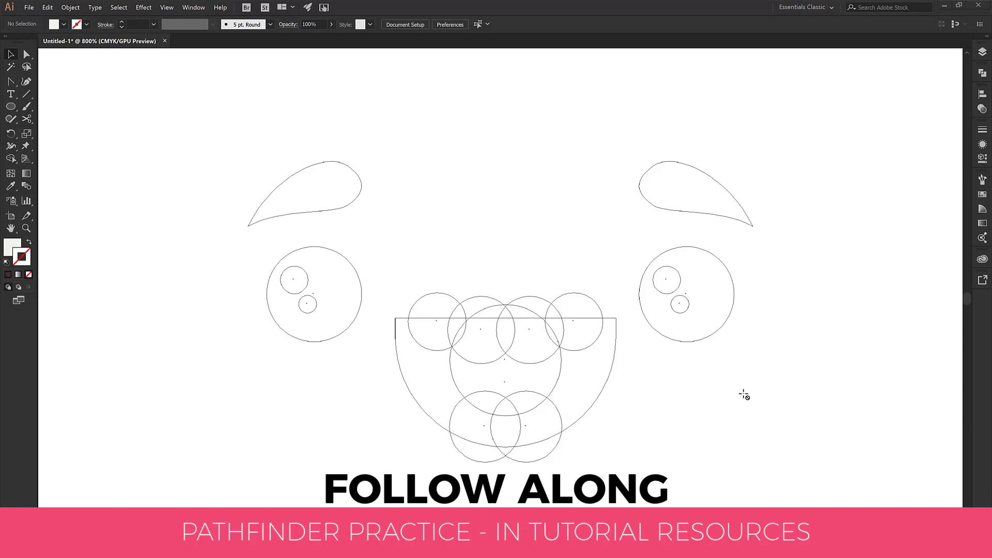
Step: Compare the Shapes, Completed Pathfinder and Pathfinder Practice APG layers by toggling their visibility, leaving only Pathfinder Practice APG shown
click(982, 52)
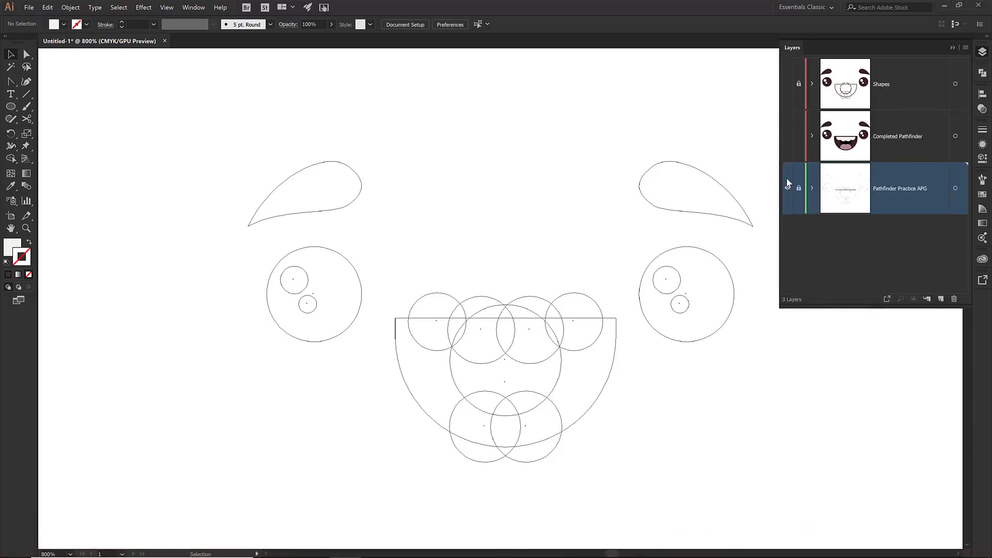
click(788, 84)
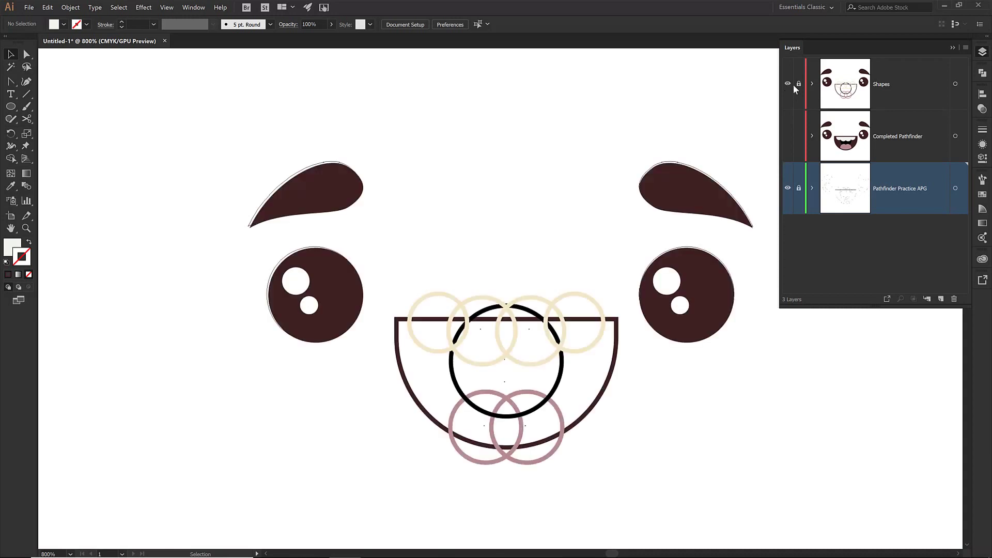
click(787, 84)
click(787, 136)
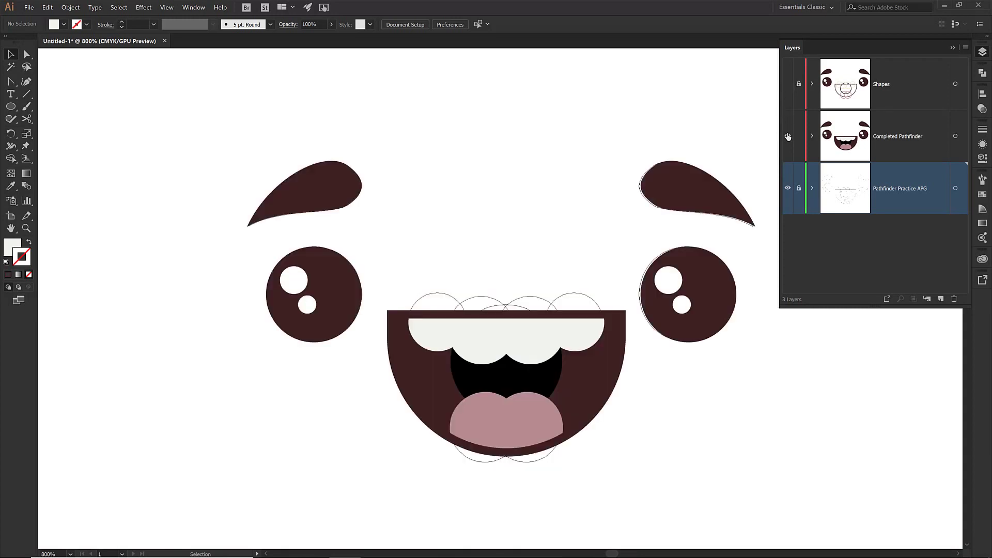
click(789, 188)
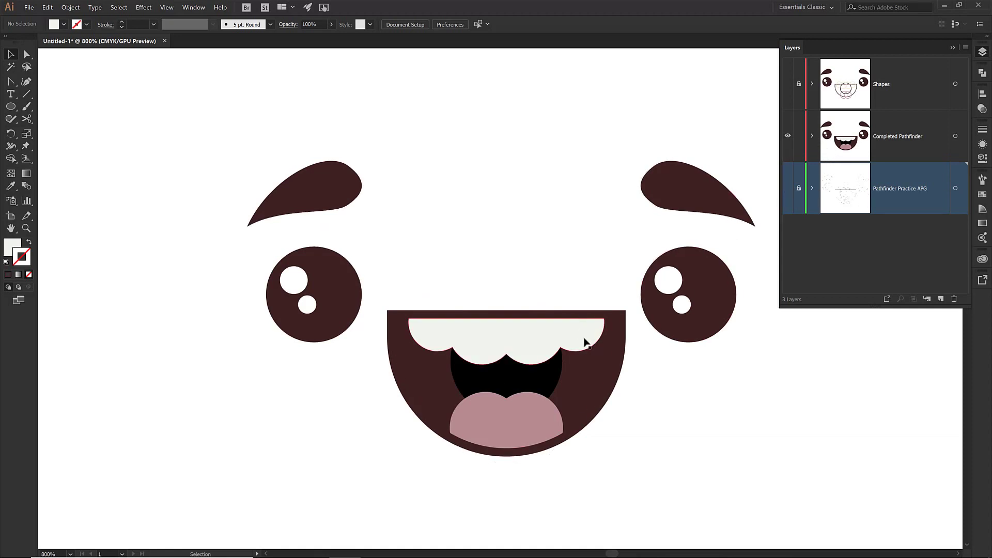
alt+click(788, 188)
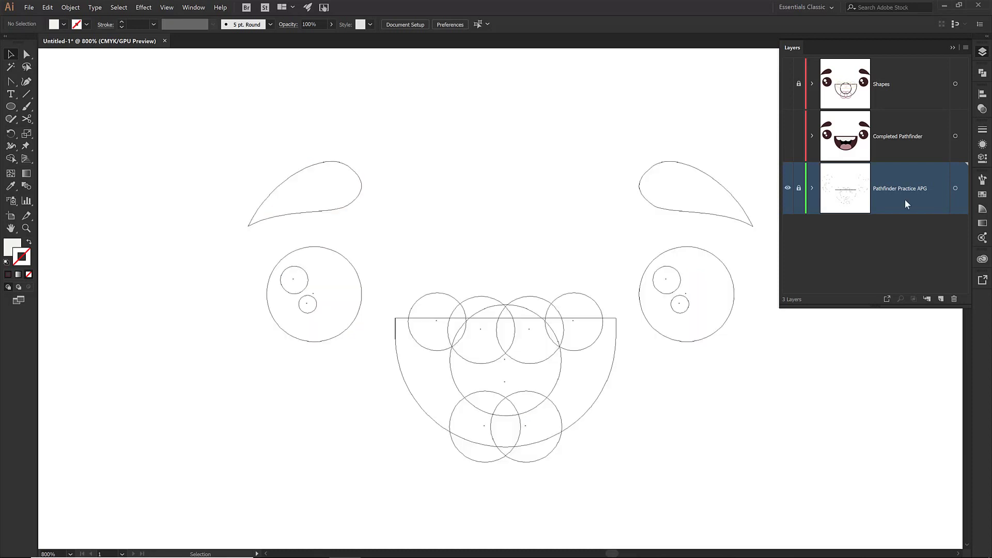
Step: Hide the Pathfinder Practice APG layer and make the Shapes layer visible, unlocked and active
click(798, 187)
click(787, 188)
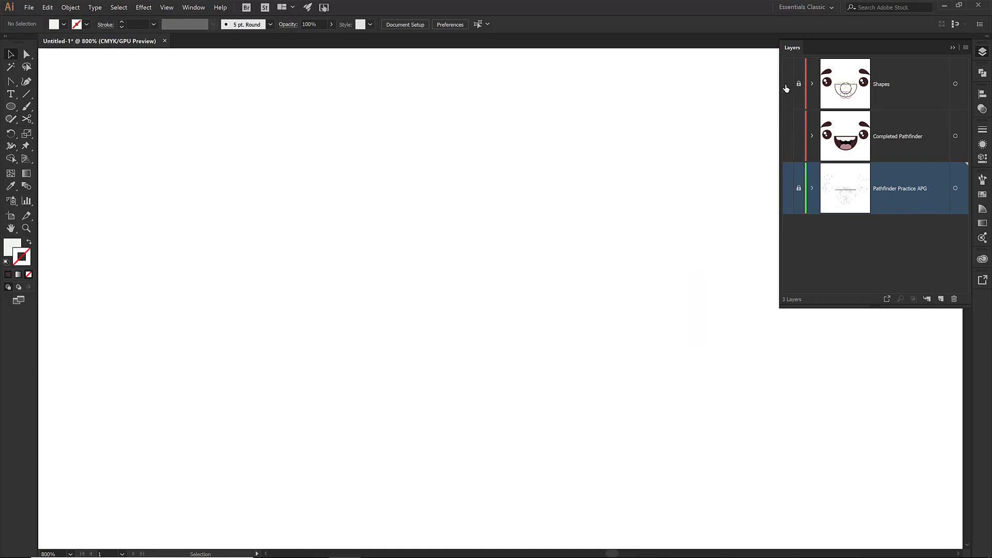
click(786, 84)
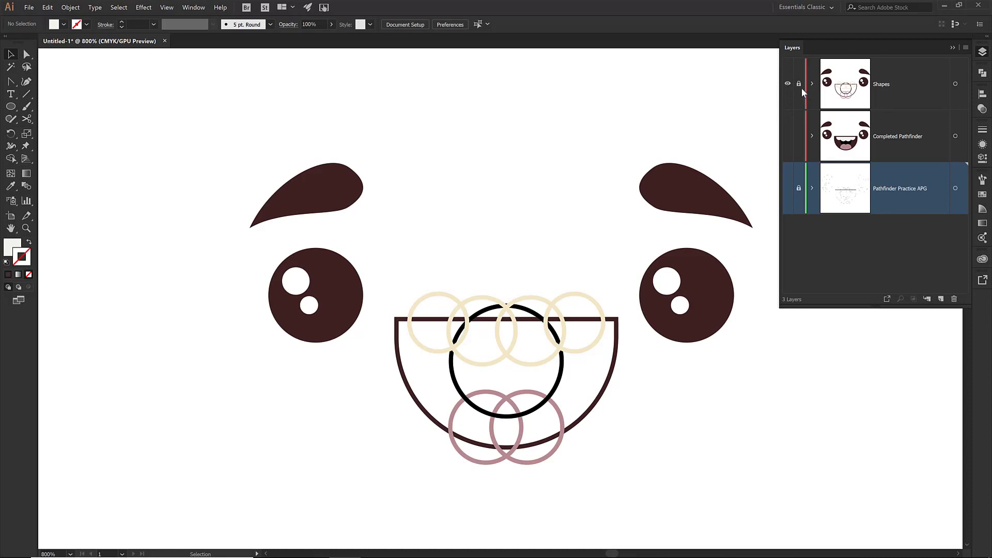
click(799, 84)
click(896, 86)
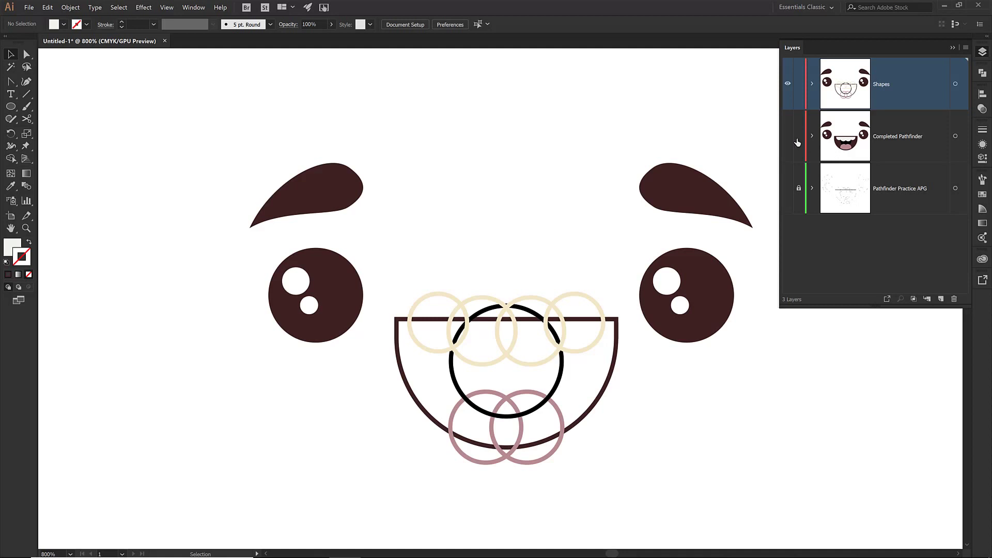
click(952, 47)
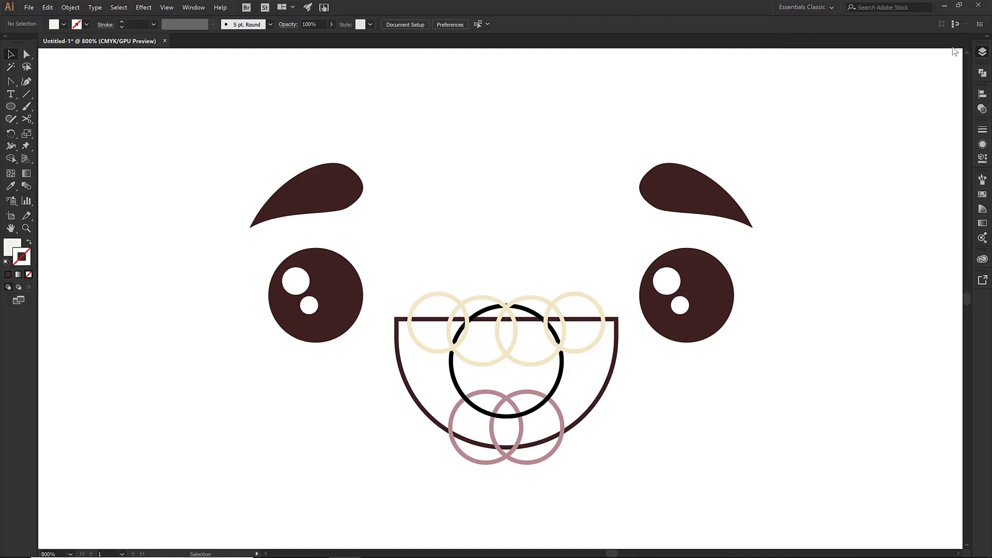
Step: Bring up the Pathfinder tools for combining shapes
click(982, 75)
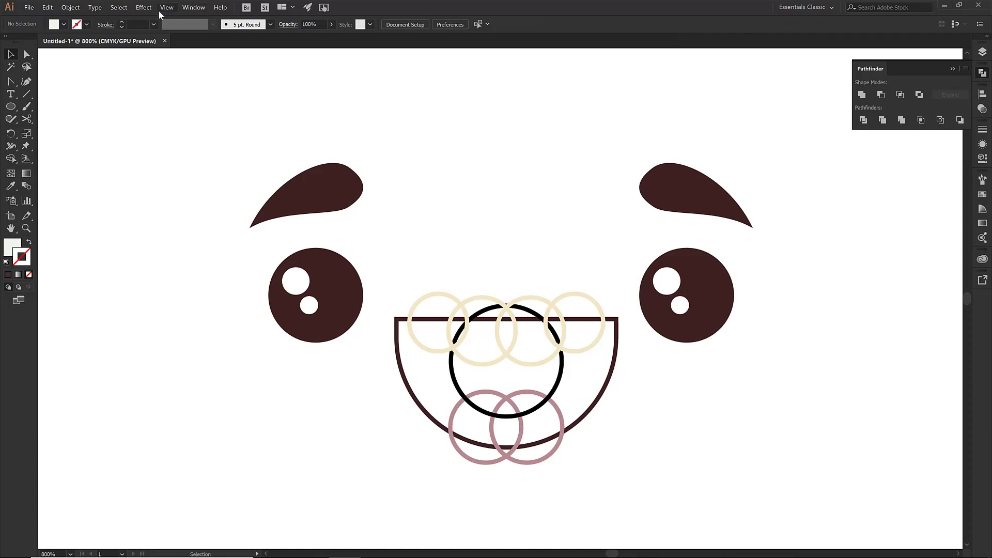
click(194, 7)
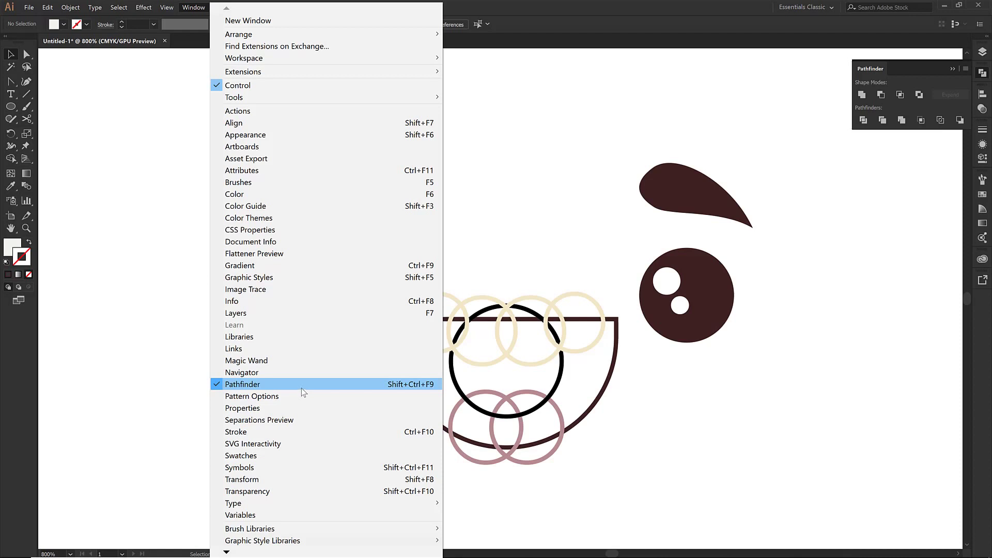
click(570, 253)
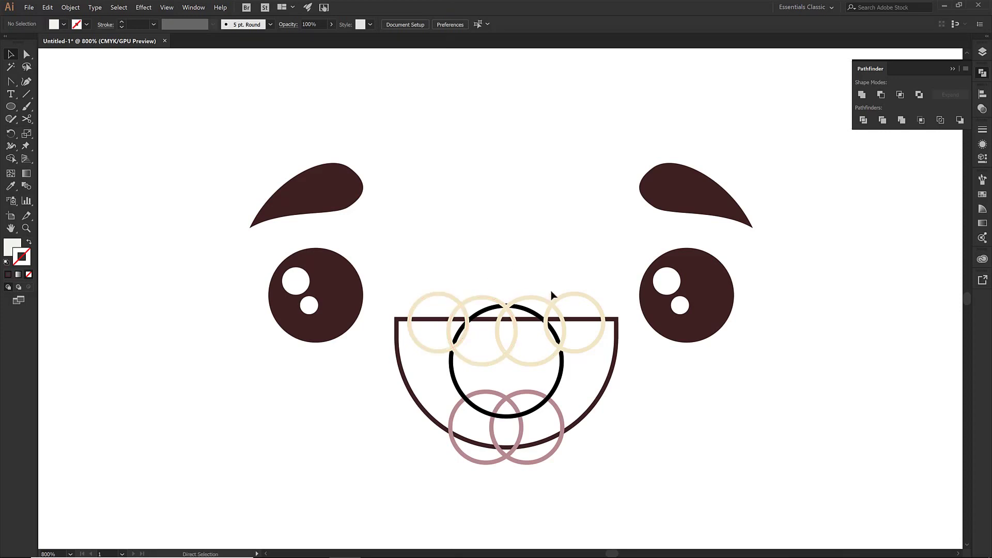
Step: Ungroup the whole face artwork at 1200% zoom and deselect it
key(ctrl+equal)
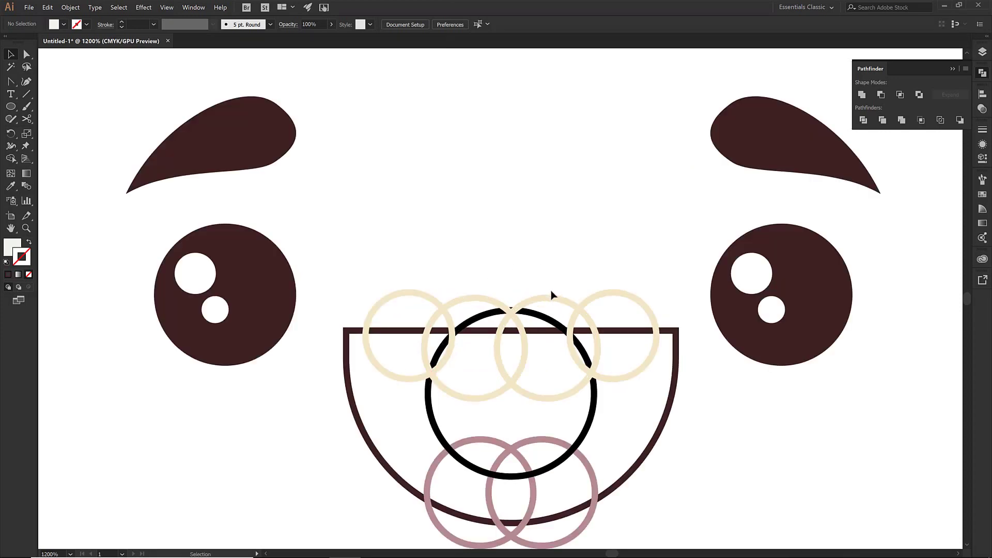
scroll(551, 294, down, 1)
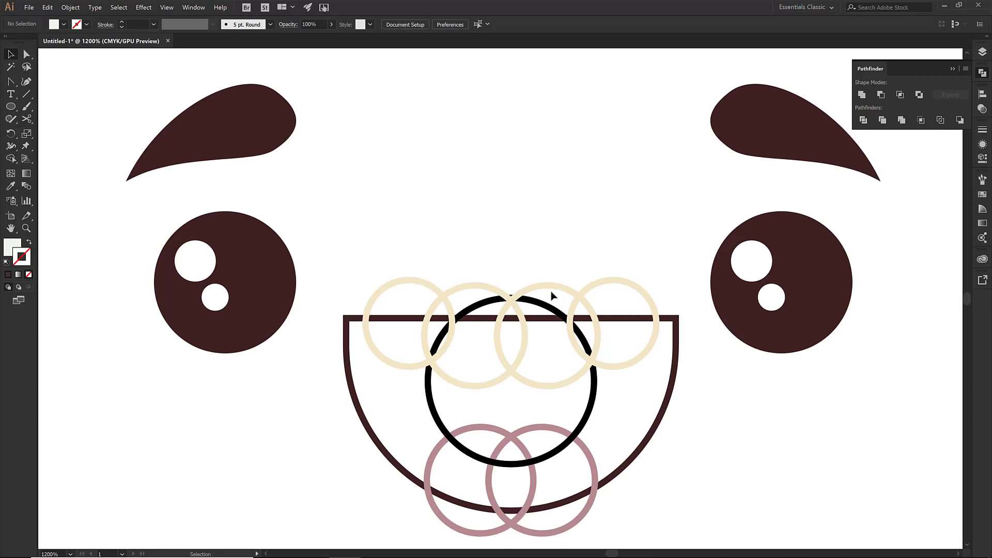
scroll(551, 291, down, 1)
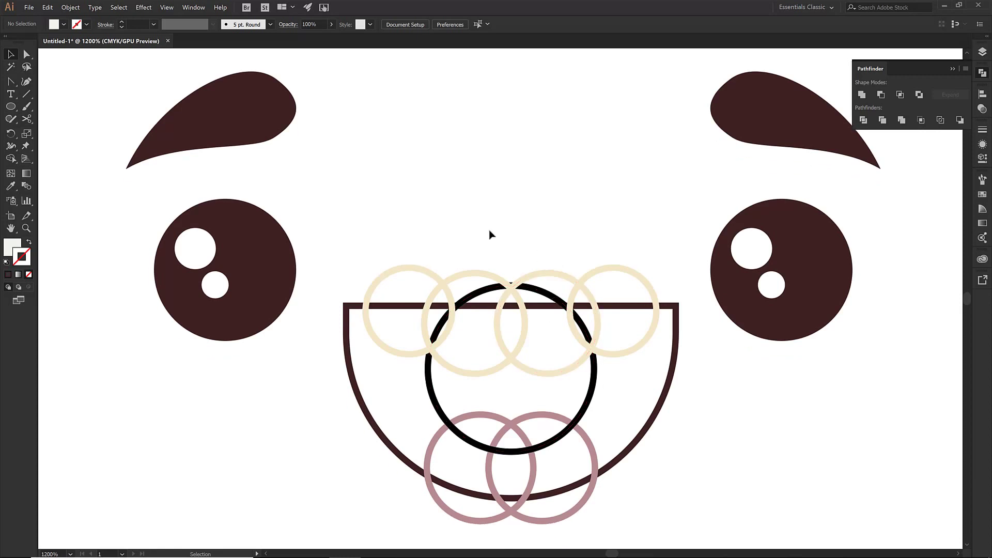
click(409, 277)
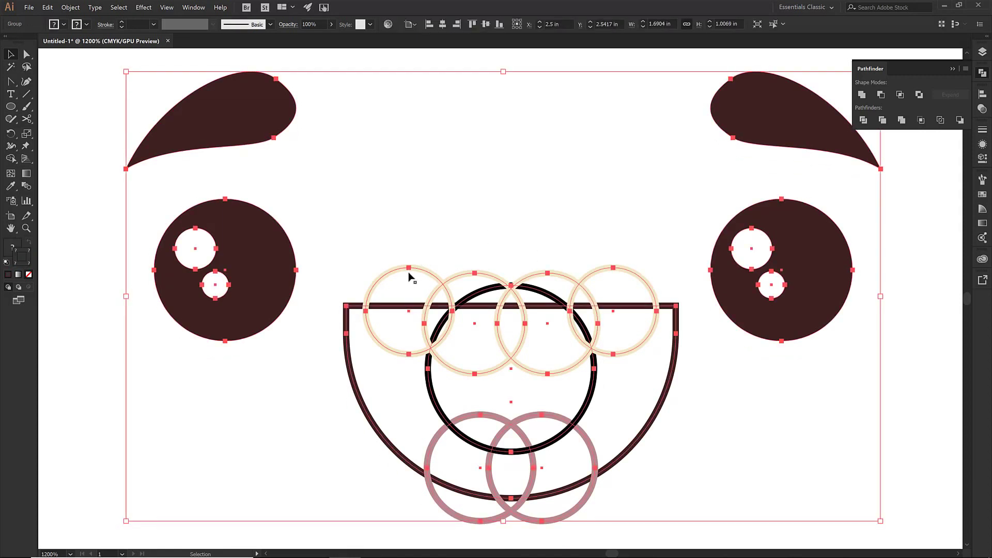
right_click(409, 277)
click(297, 244)
click(365, 240)
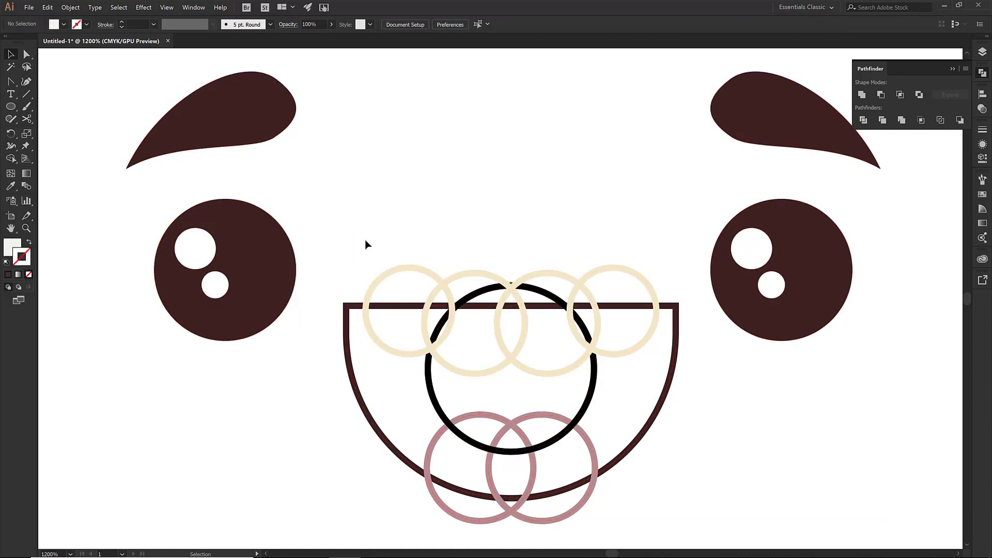
Step: Swap fill and stroke on the four cream teeth circles and unite them into one solid shape
click(410, 267)
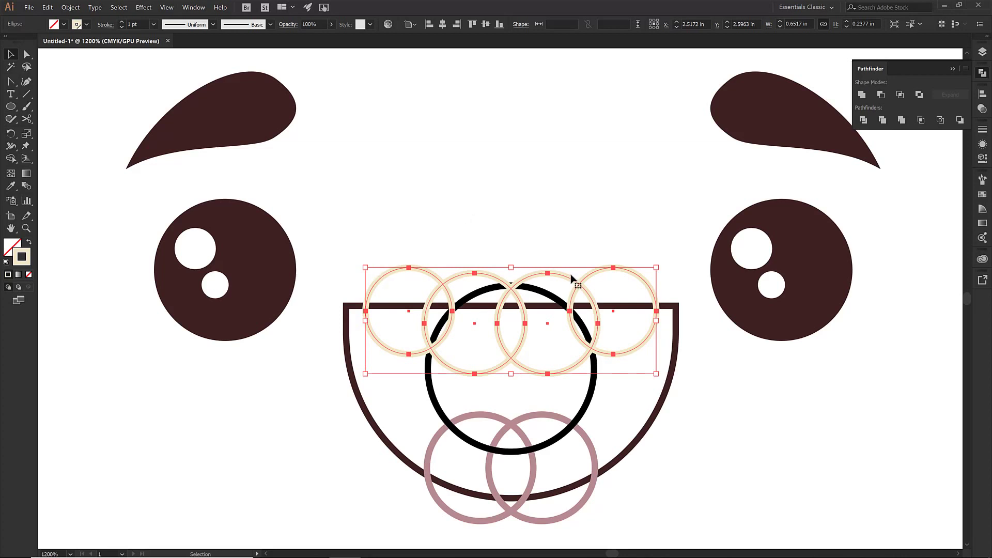
key(shift+x)
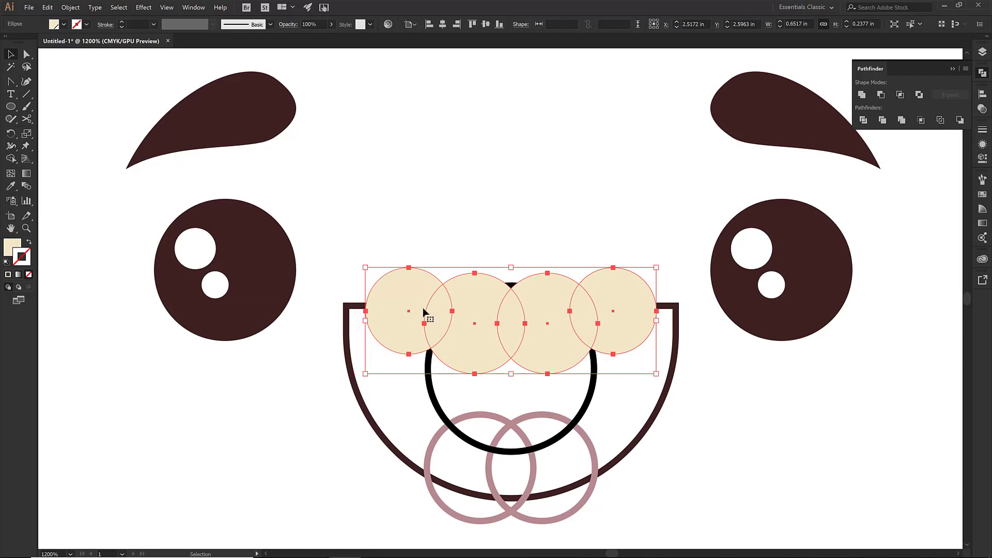
click(861, 95)
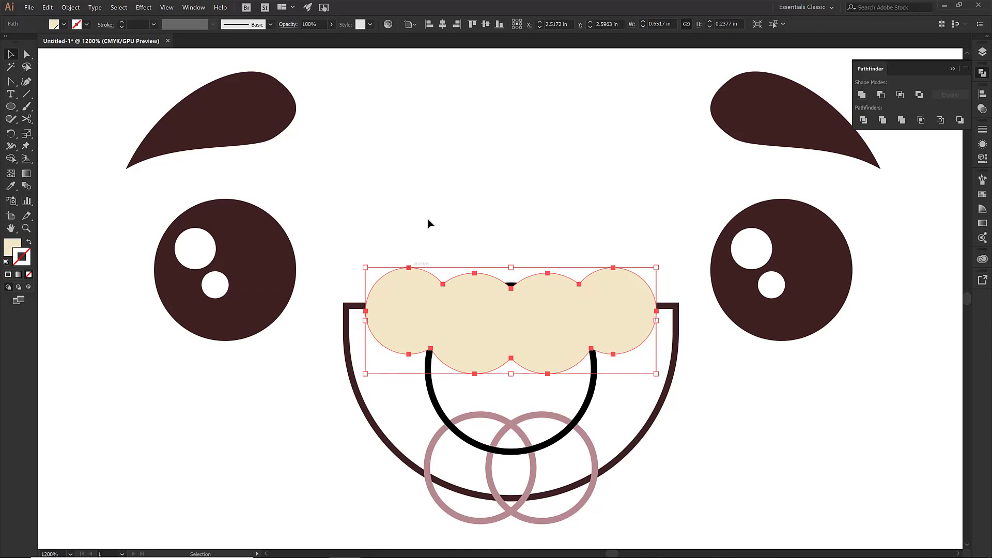
Step: Swap fill and stroke on the two pink tongue circles and bring them to the front
click(434, 438)
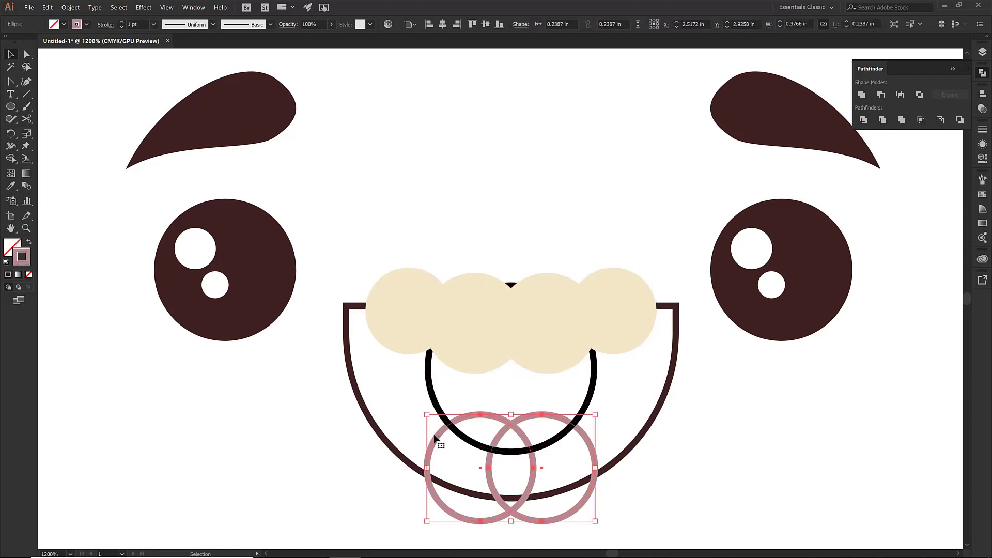
key(shift+x)
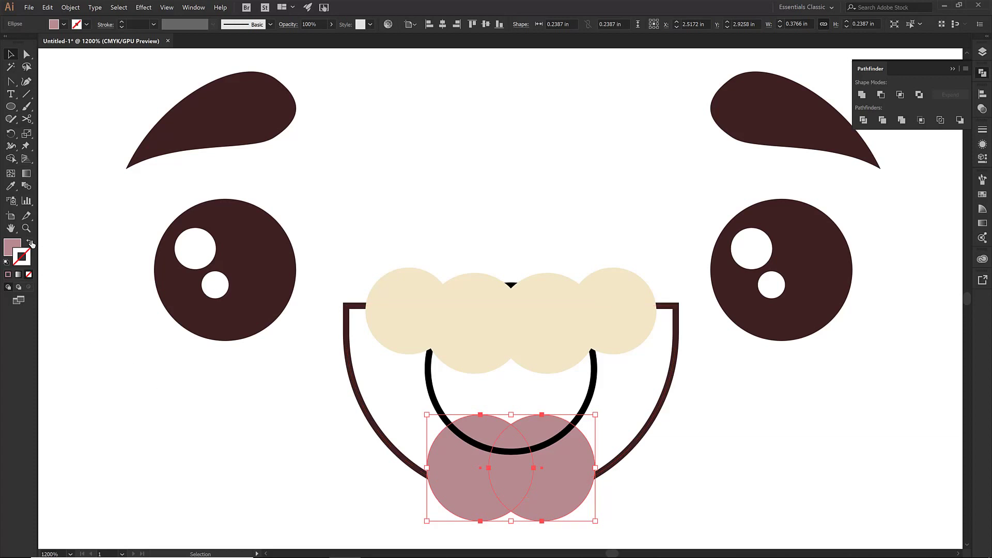
right_click(447, 456)
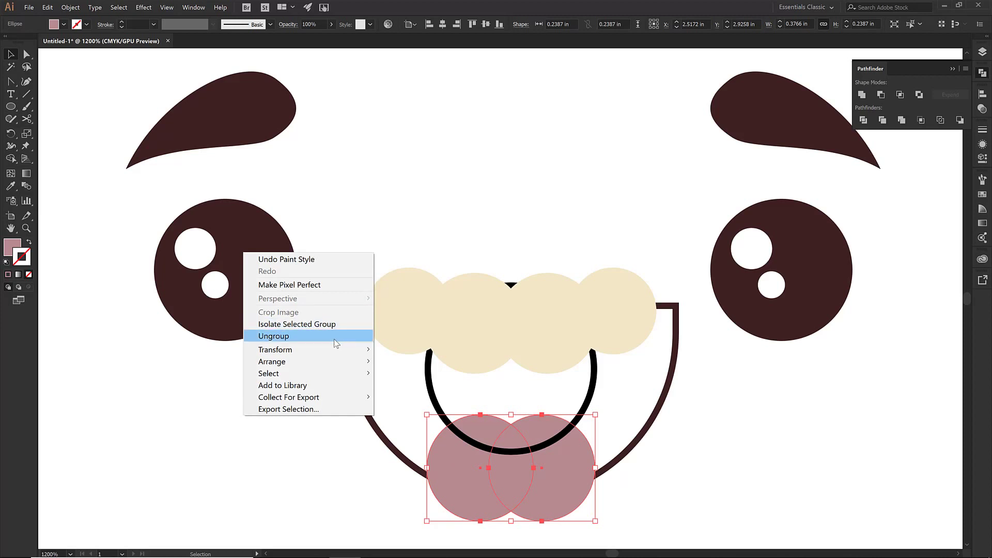
mouse_move(321, 364)
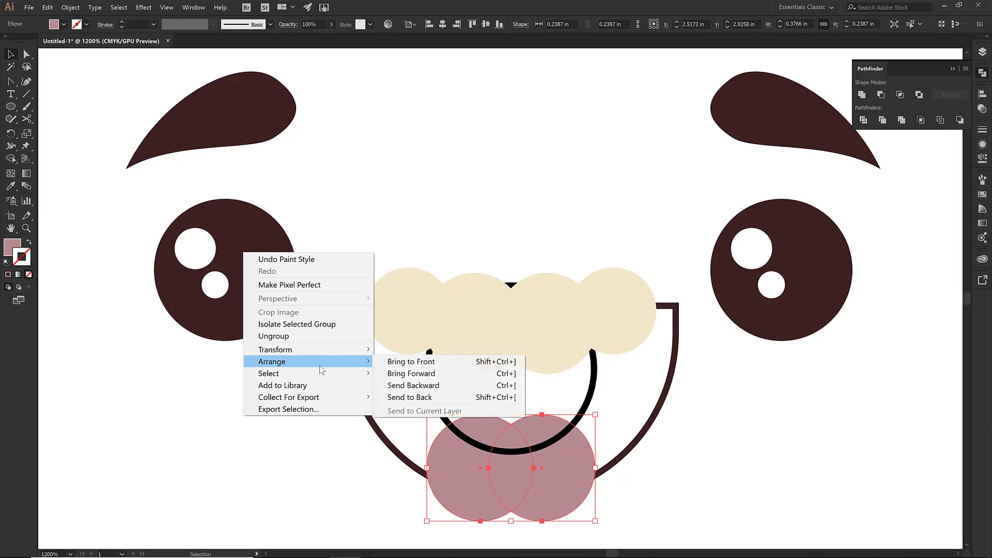
click(437, 361)
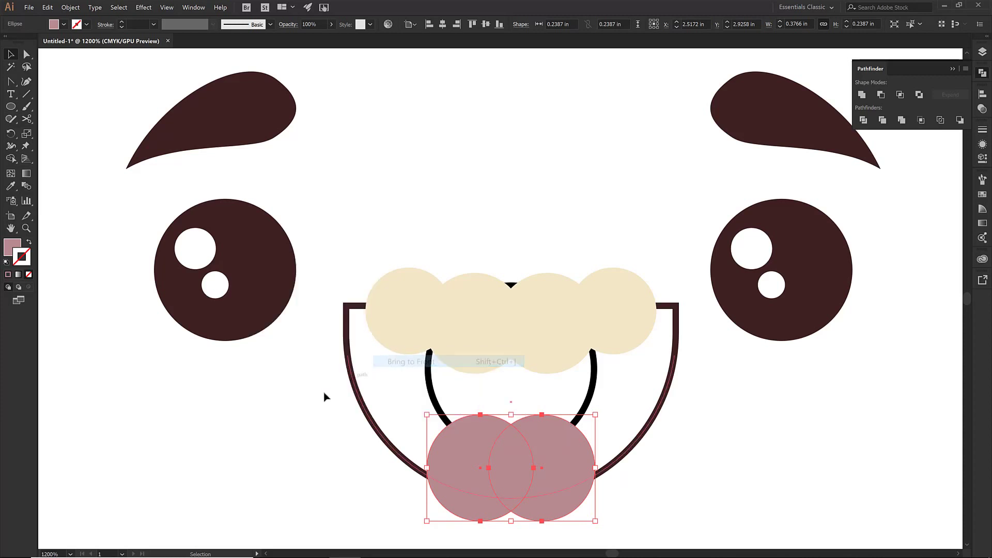
click(305, 423)
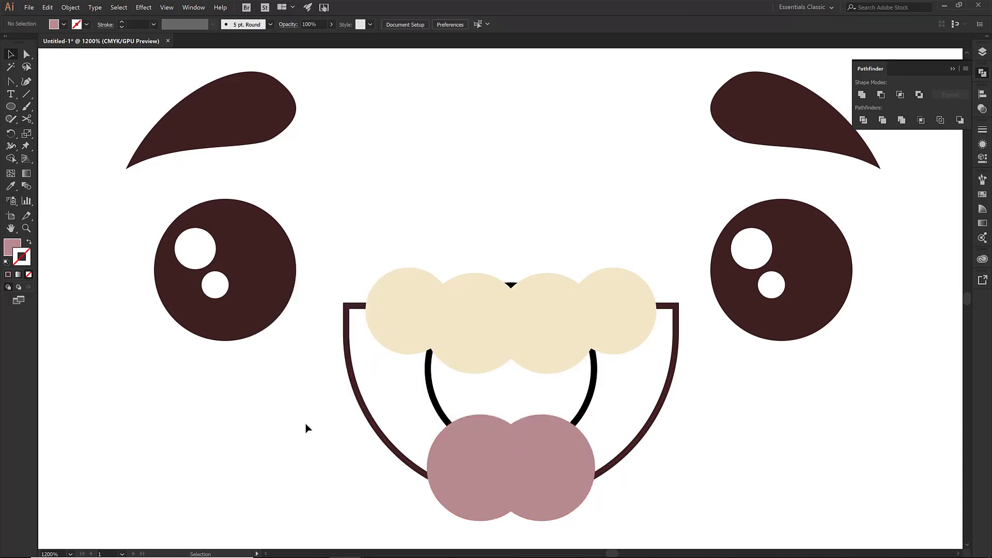
Step: Unite the two pink tongue circles into a single shape and deselect it
click(485, 492)
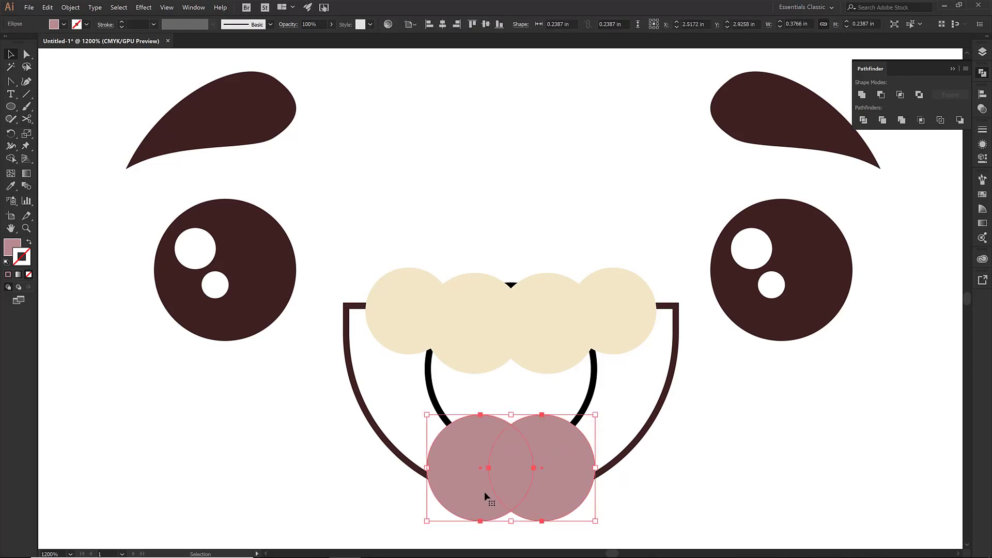
click(866, 92)
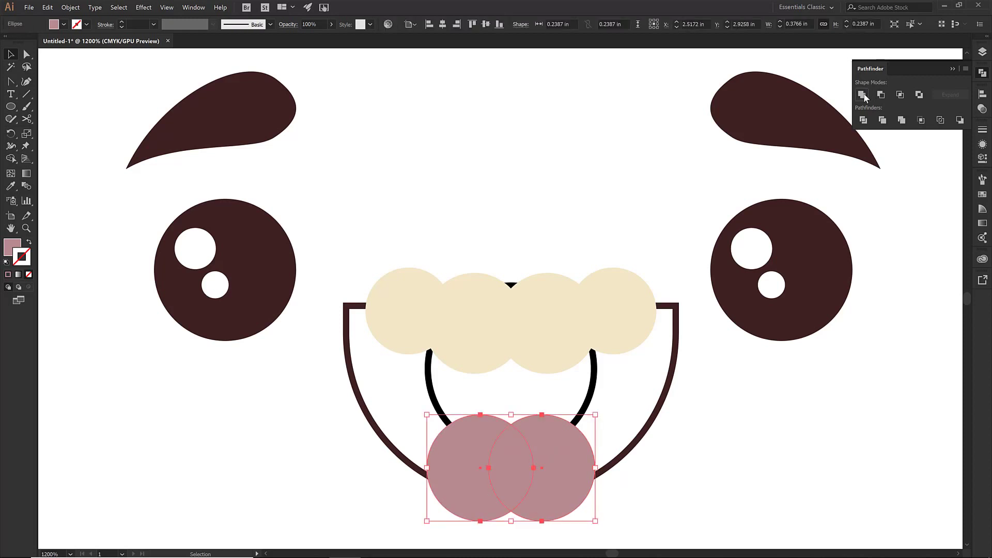
click(570, 177)
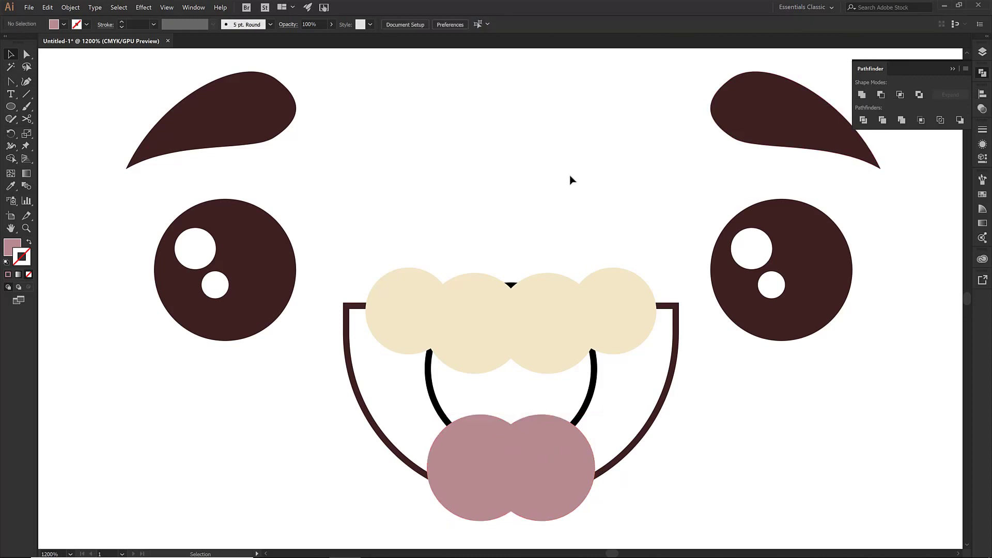
Step: Swap fill and stroke on the dark brown mouth outline so it becomes a solid fill
click(357, 389)
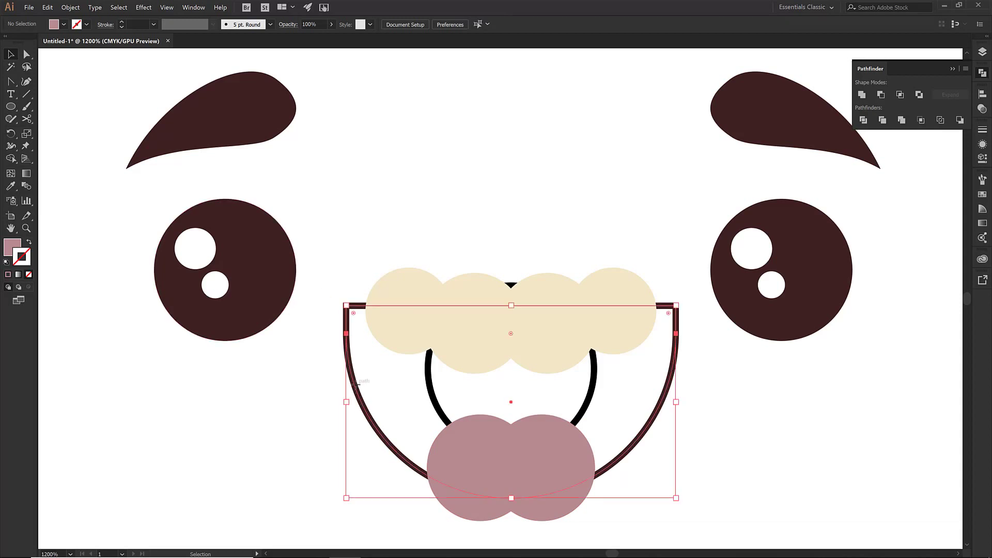
key(shift+x)
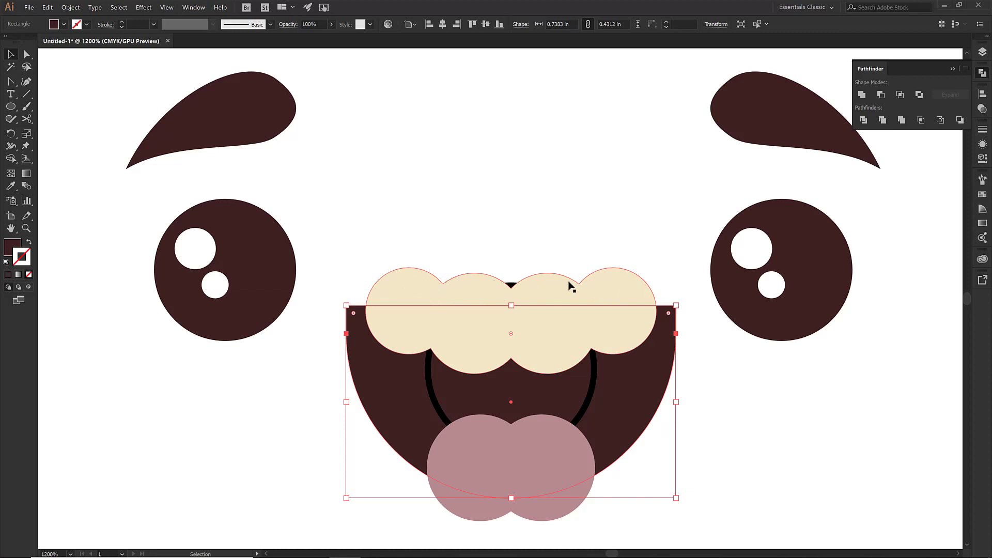
click(443, 247)
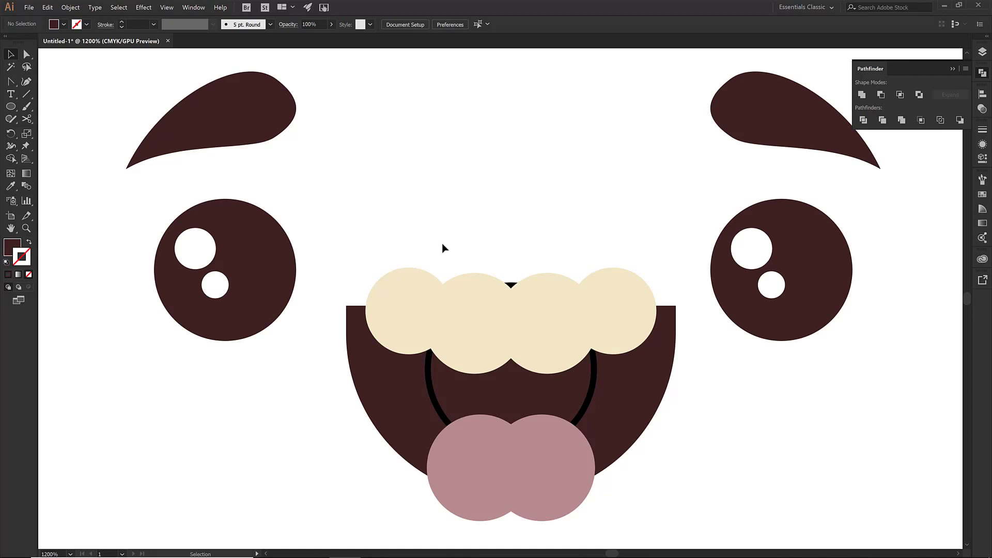
Step: Try cutting the cream teeth shape out of the brown mouth with Minus Front, and undo the cut
click(416, 304)
shift+click(406, 405)
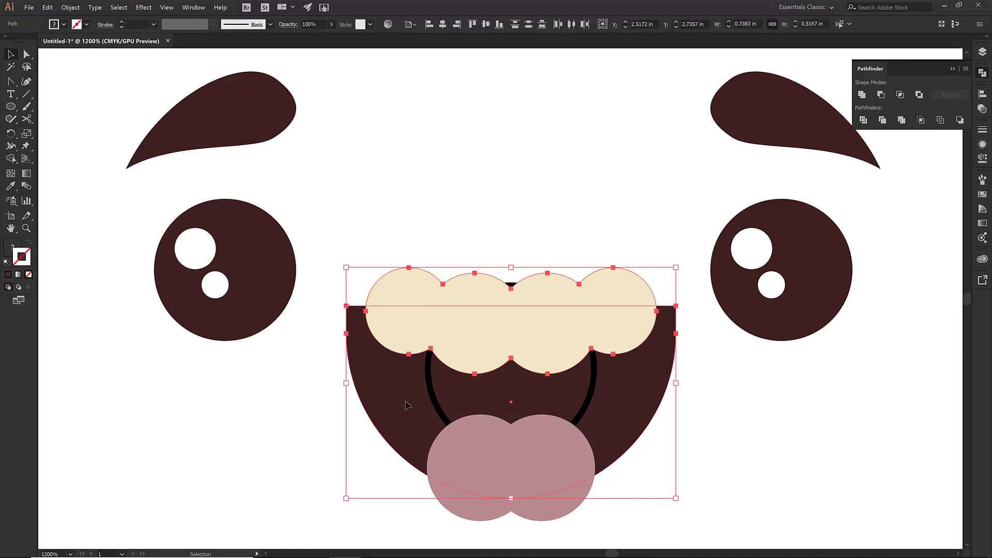
click(882, 95)
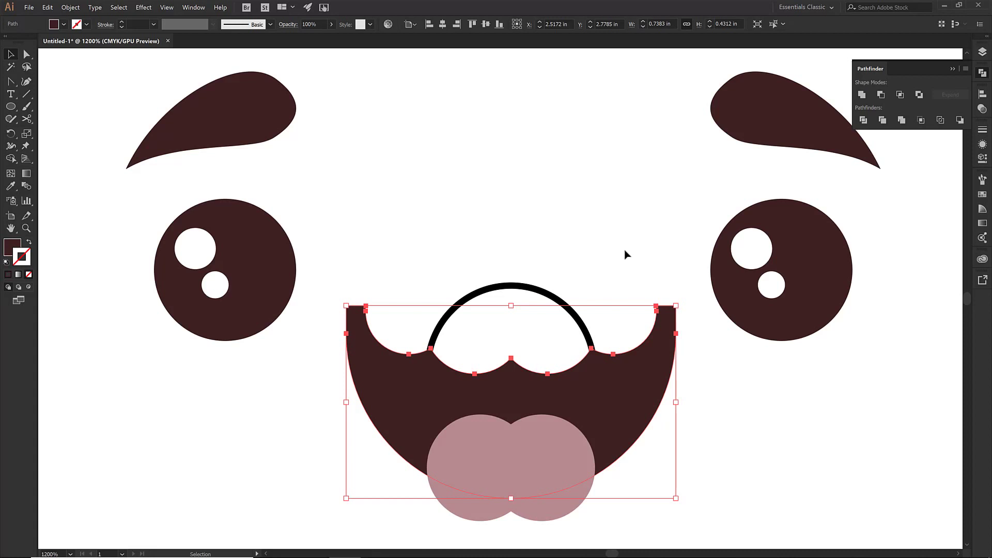
key(ctrl+z)
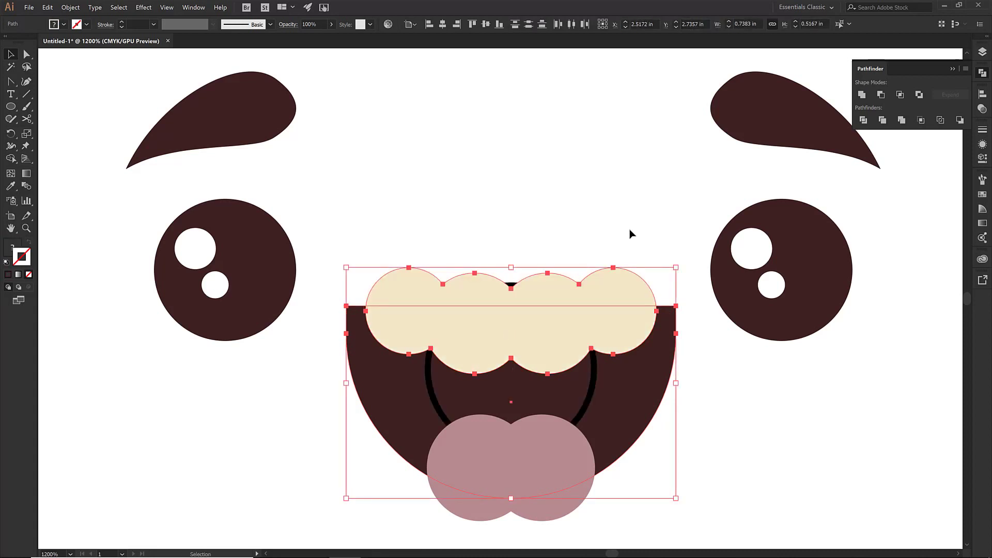
Step: Try intersecting the cream teeth shape with the brown mouth using Pathfinder Intersect, and undo the operation
click(630, 231)
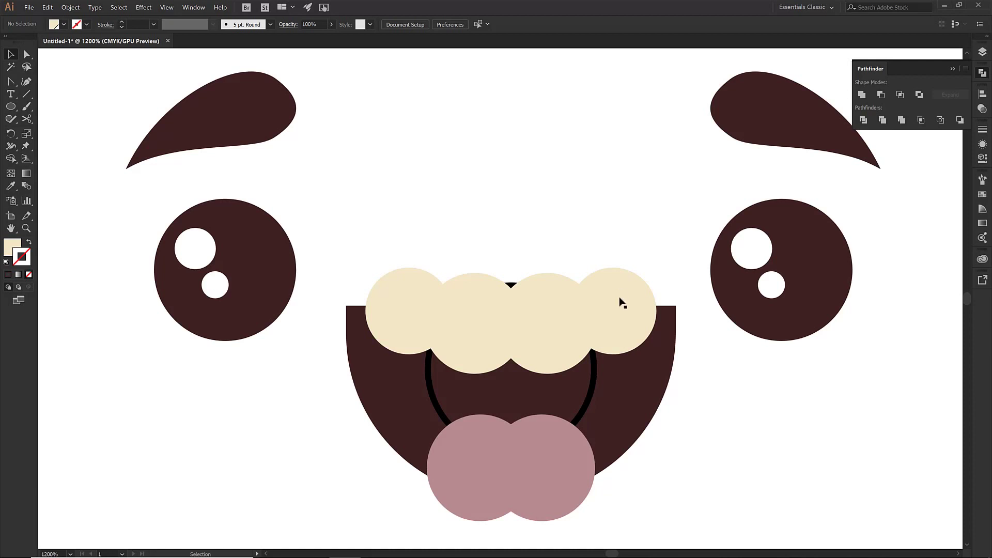
click(631, 371)
click(631, 371)
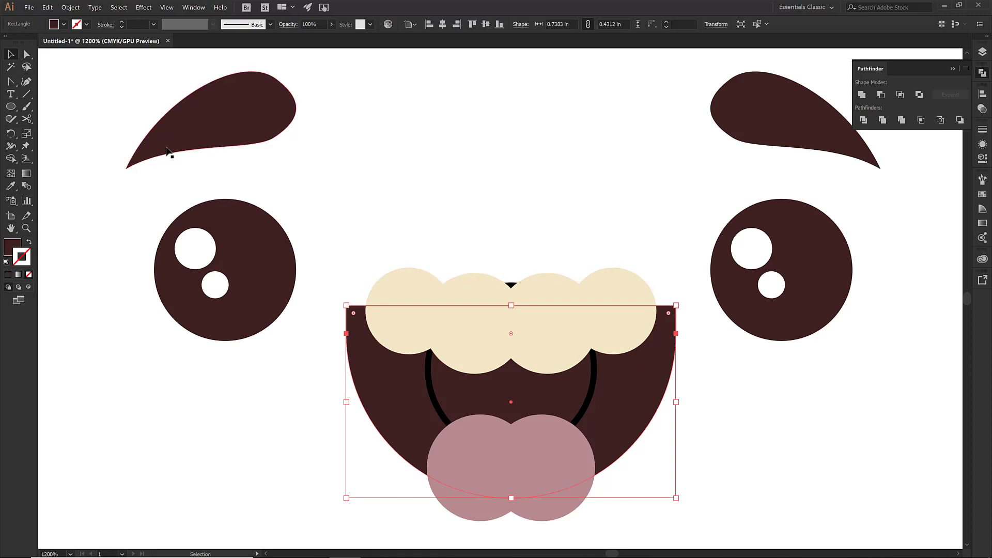
shift+click(401, 285)
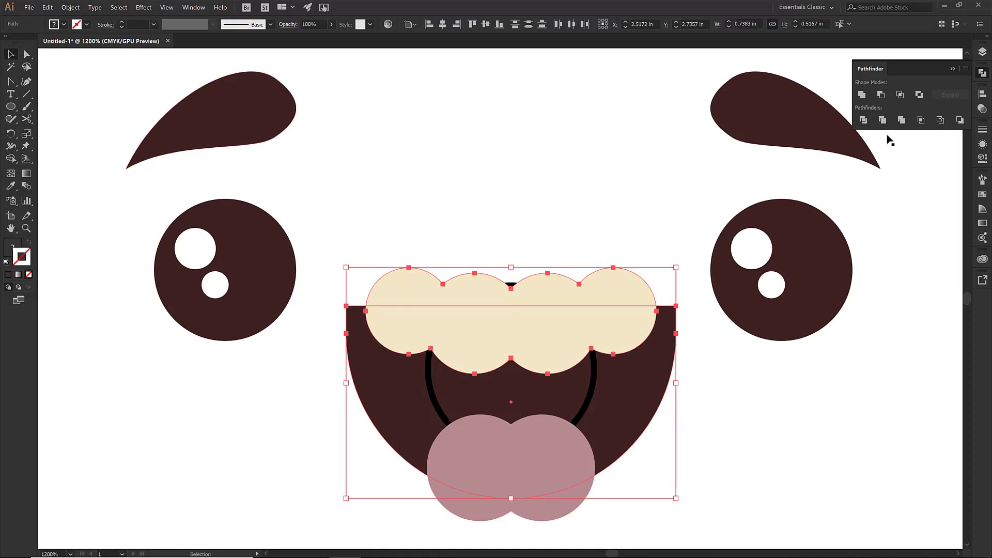
click(899, 95)
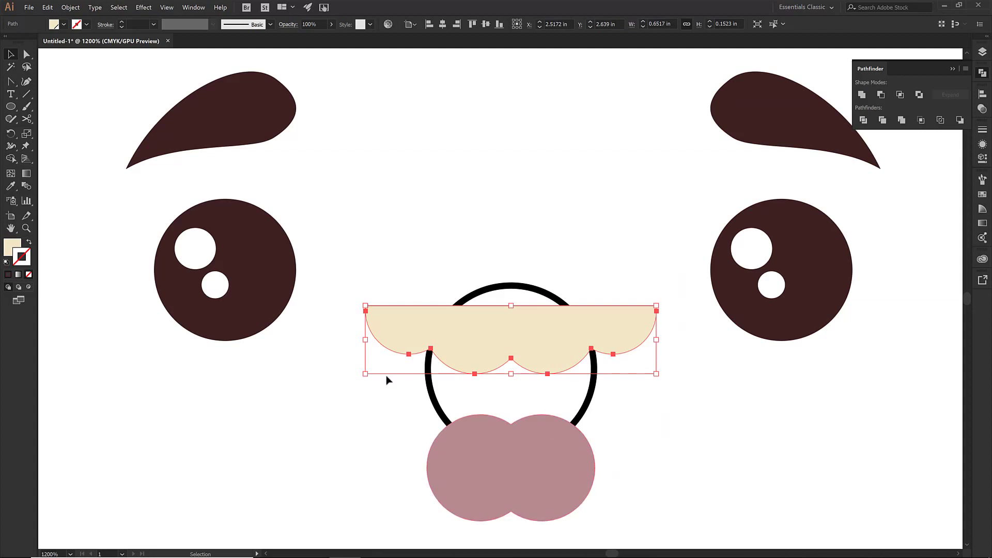
key(ctrl+z)
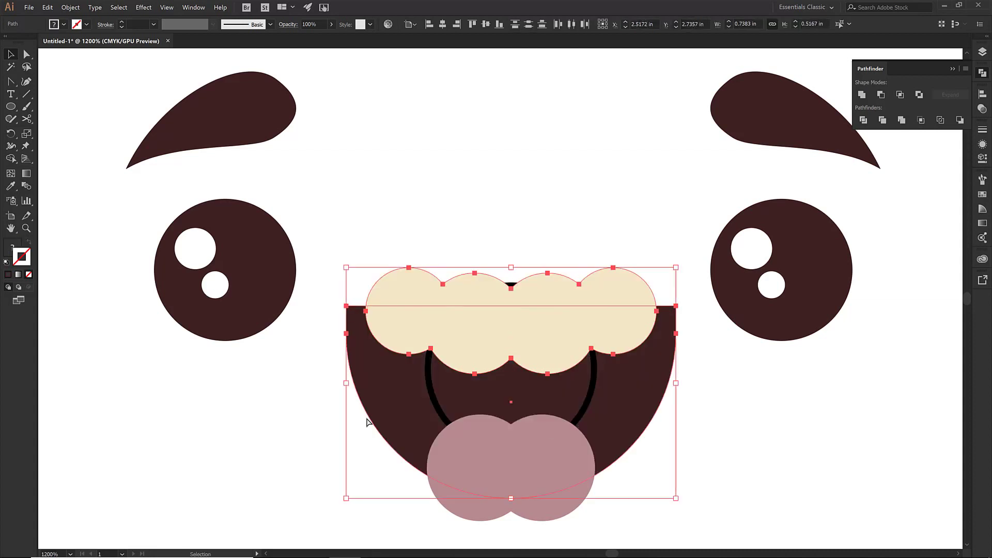
click(330, 430)
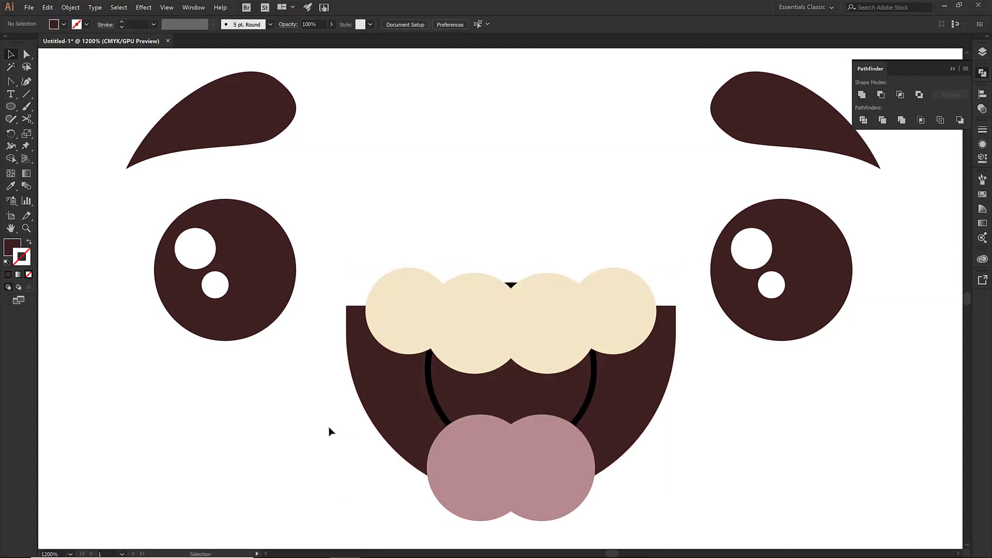
Step: Copy the brown mouth shape to the clipboard
click(371, 375)
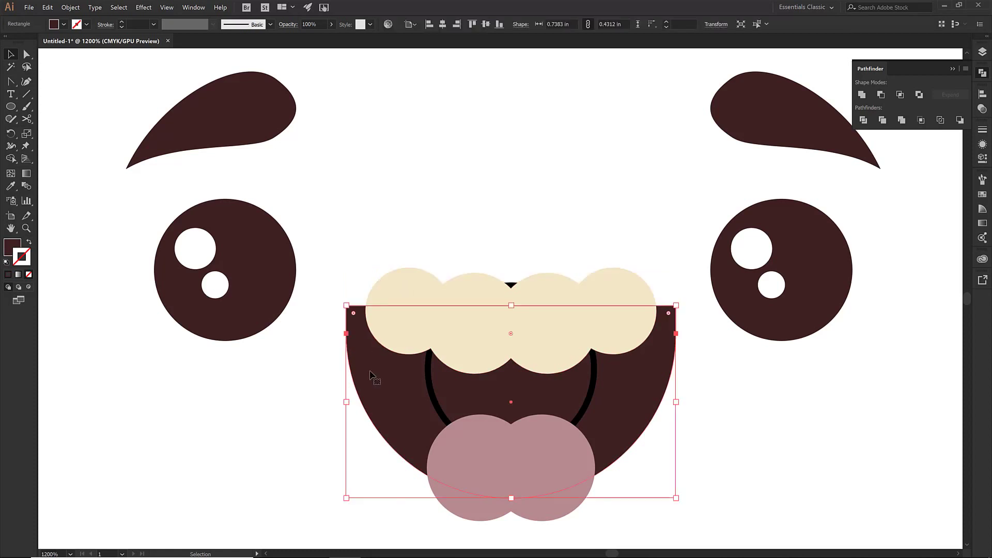
click(50, 8)
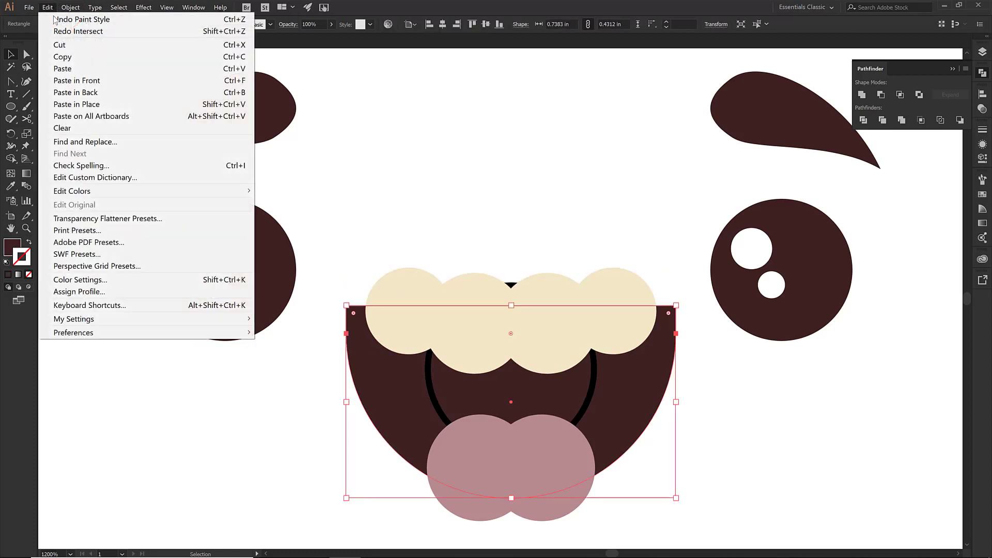
click(62, 61)
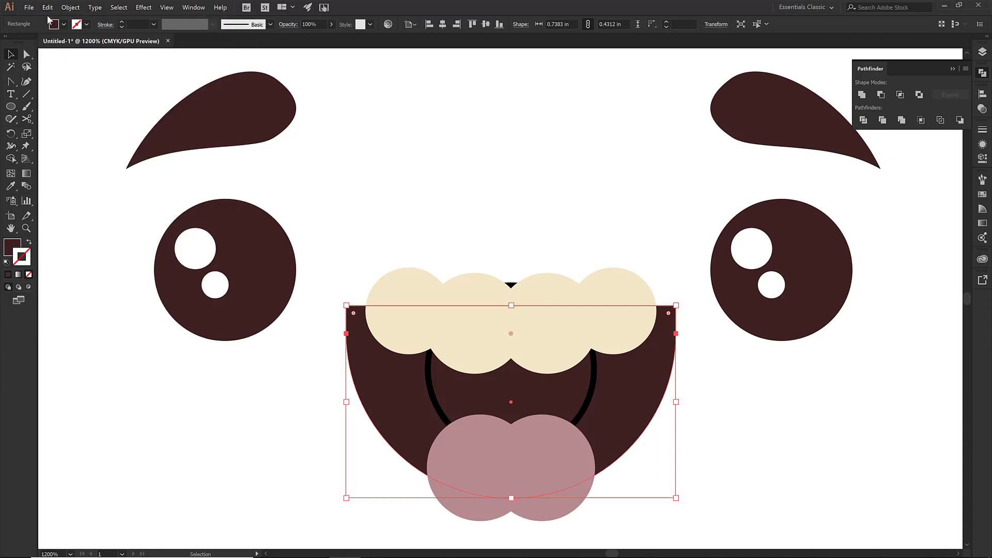
Step: Try a regular paste of the copied mouth shape and undo it
click(48, 8)
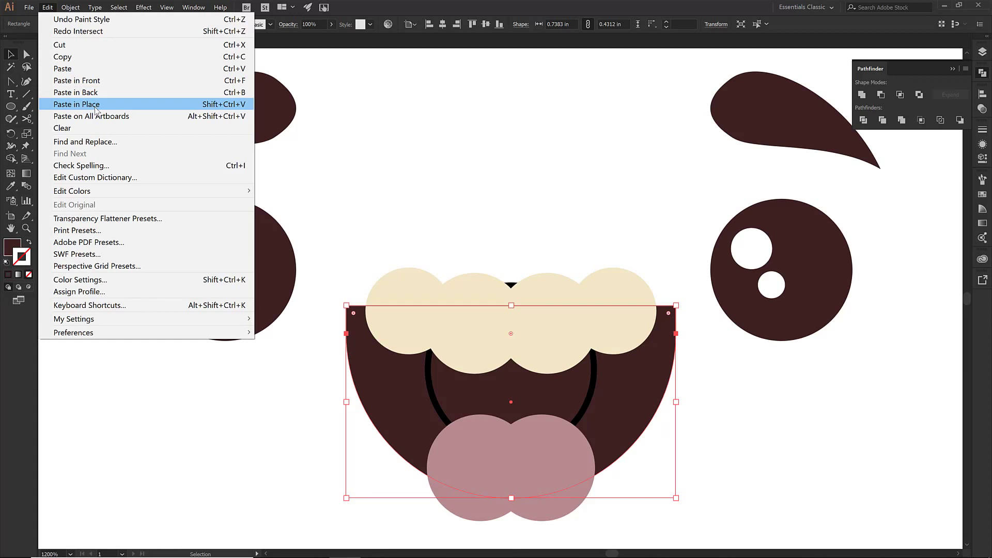
click(101, 73)
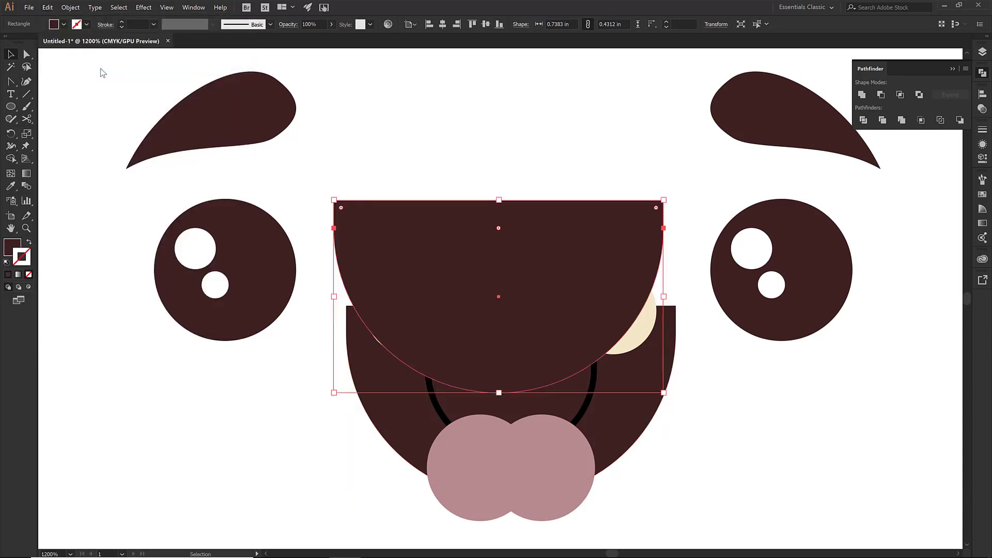
key(ctrl+z)
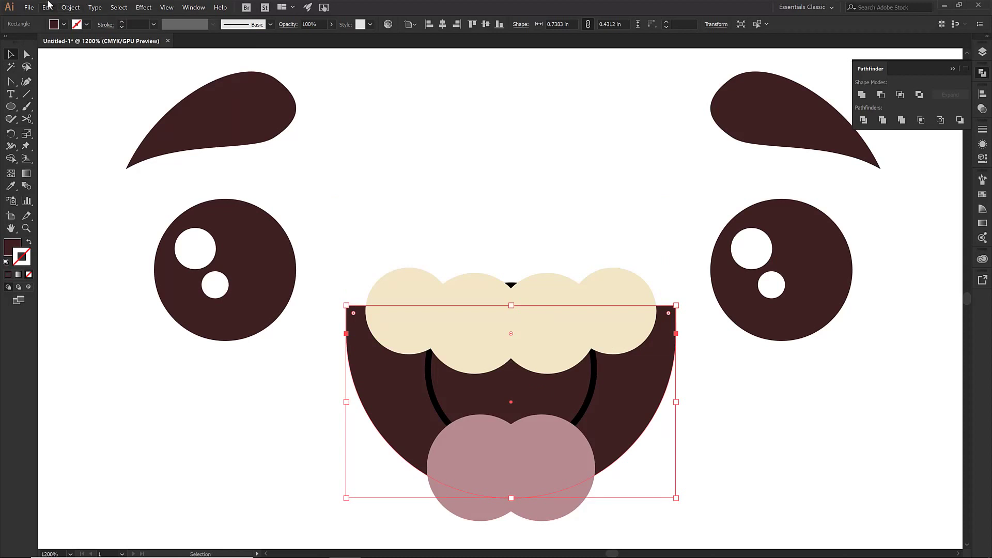
Step: Paste the copied mouth in front of the original and fill the duplicate with light green
click(48, 7)
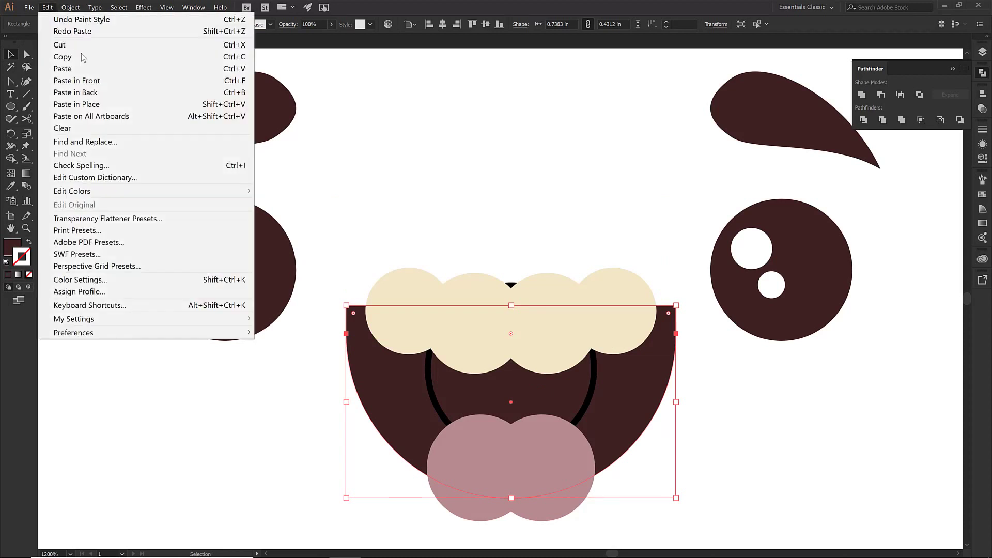
click(97, 81)
shift+click(426, 288)
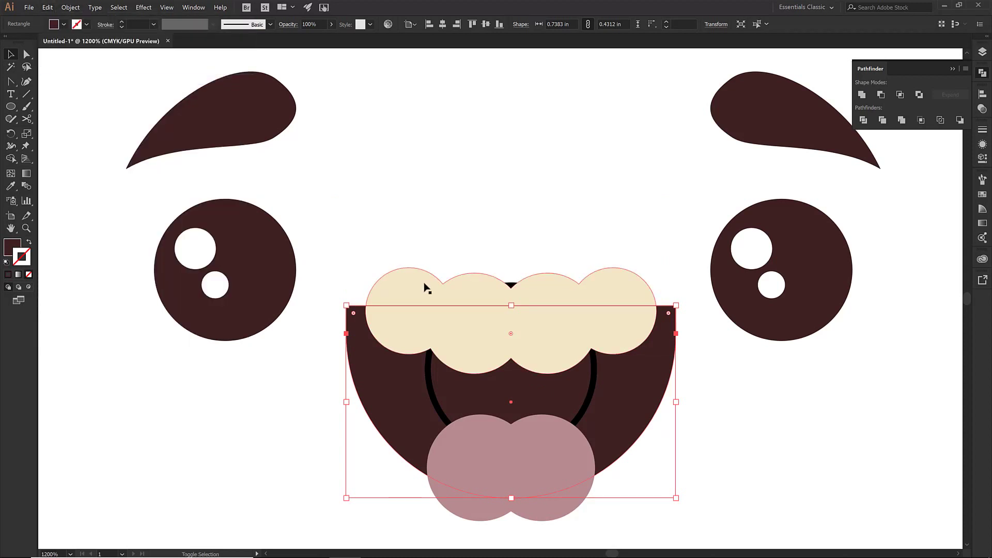
click(63, 25)
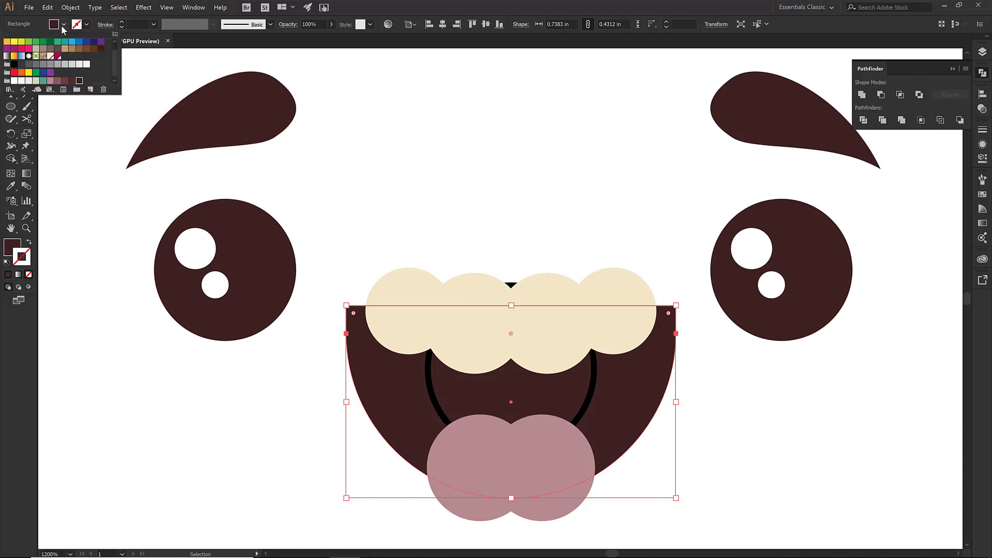
click(29, 44)
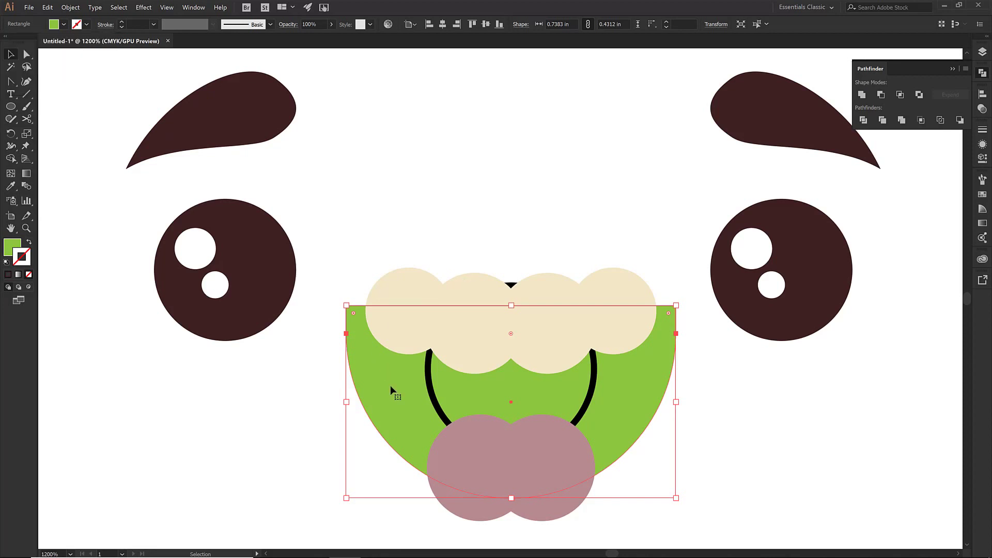
Step: Trim the cream teeth to the mouth outline by intersecting them with the green mouth duplicate
drag(389, 385, 448, 265)
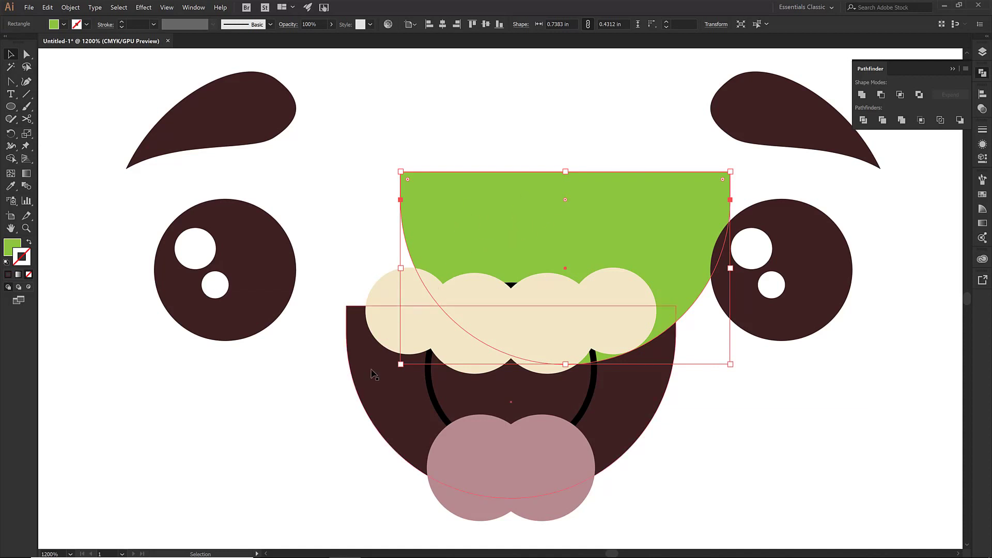
key(ctrl+z)
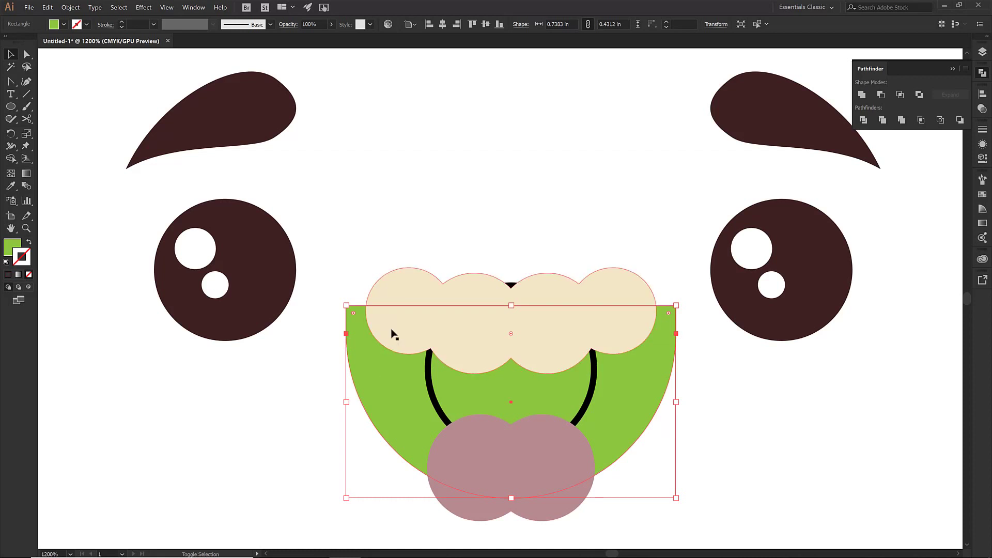
shift+click(392, 333)
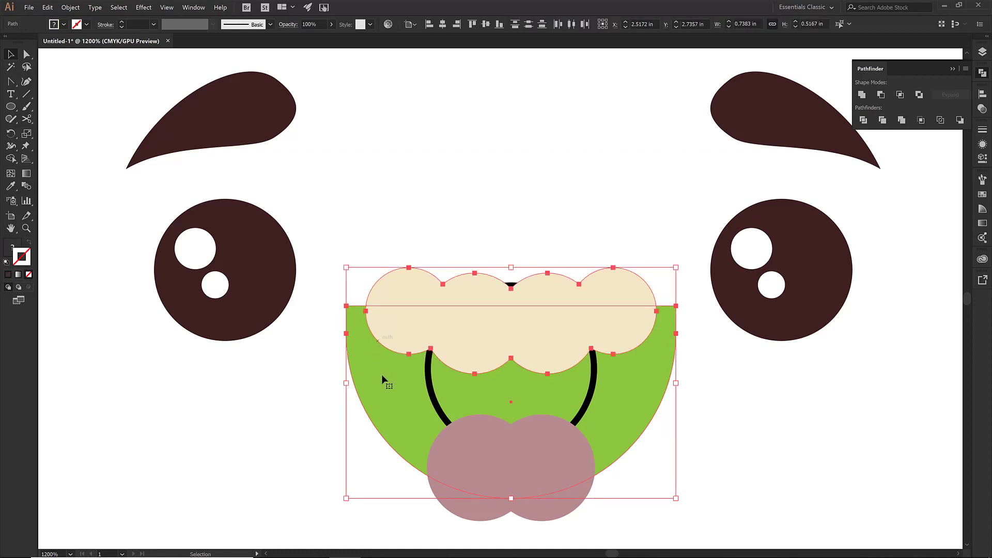
click(900, 96)
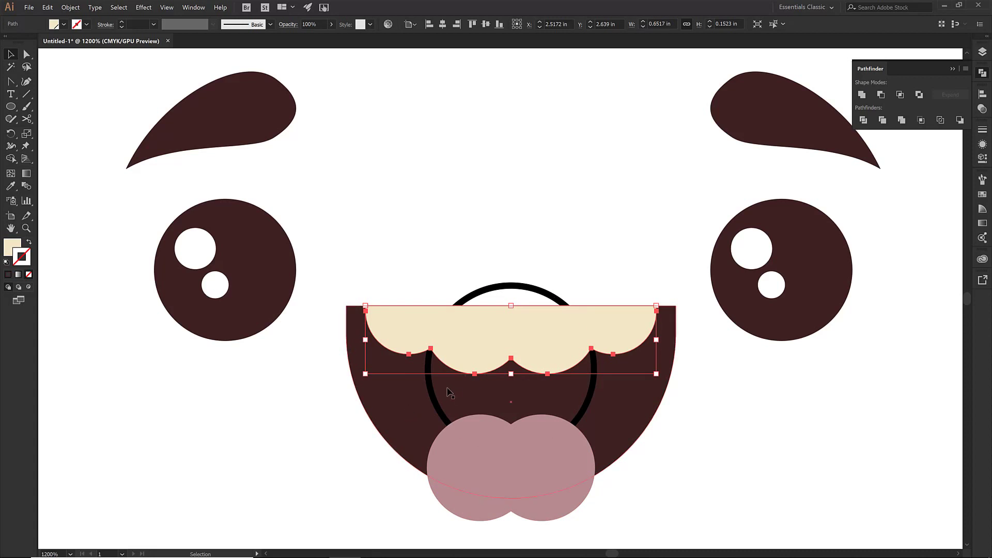
Step: Swap fill and stroke on the black circle behind the teeth and tongue, and deselect it
click(435, 401)
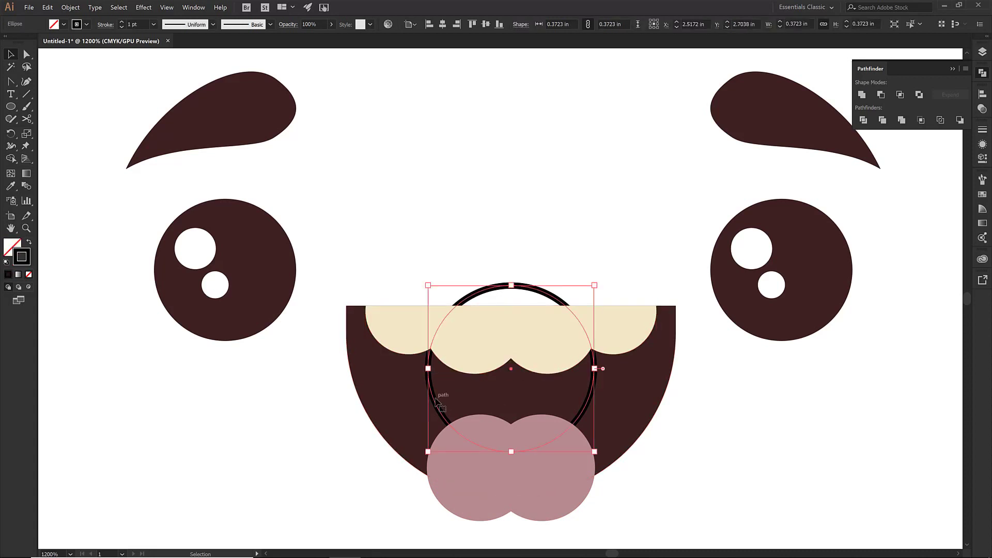
key(shift+x)
key(ctrl+shift+a)
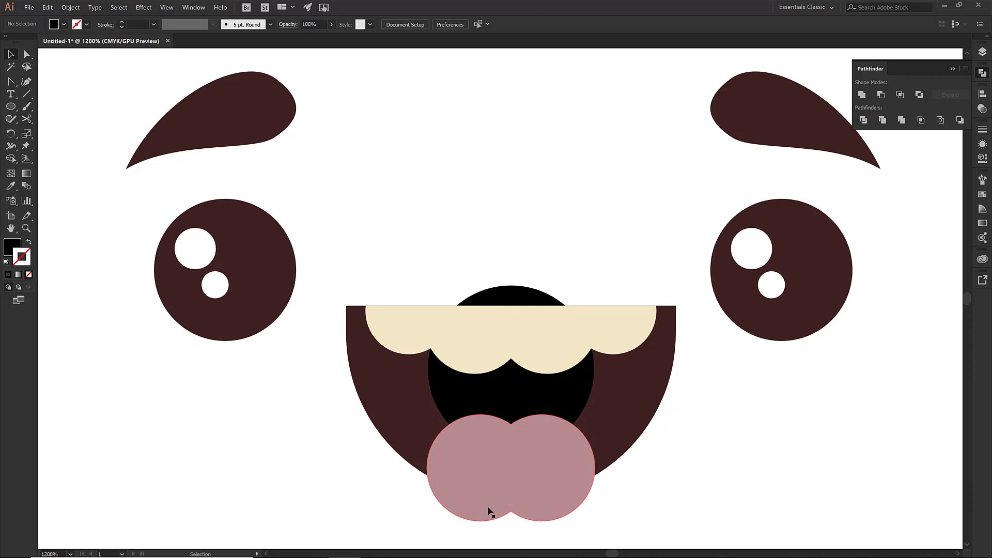
Step: Copy the brown mouth, paste the duplicate in front, and fill it with light green
click(403, 445)
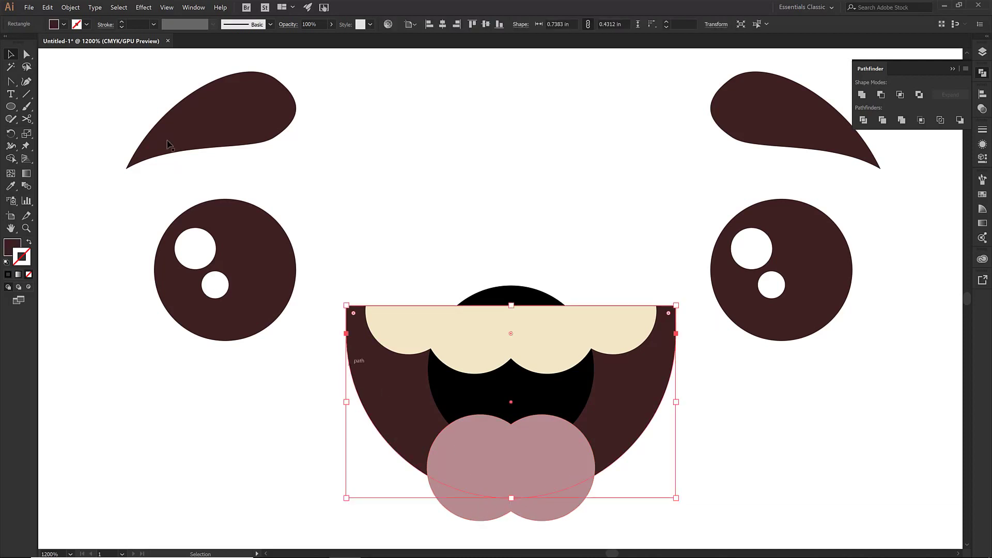
click(47, 7)
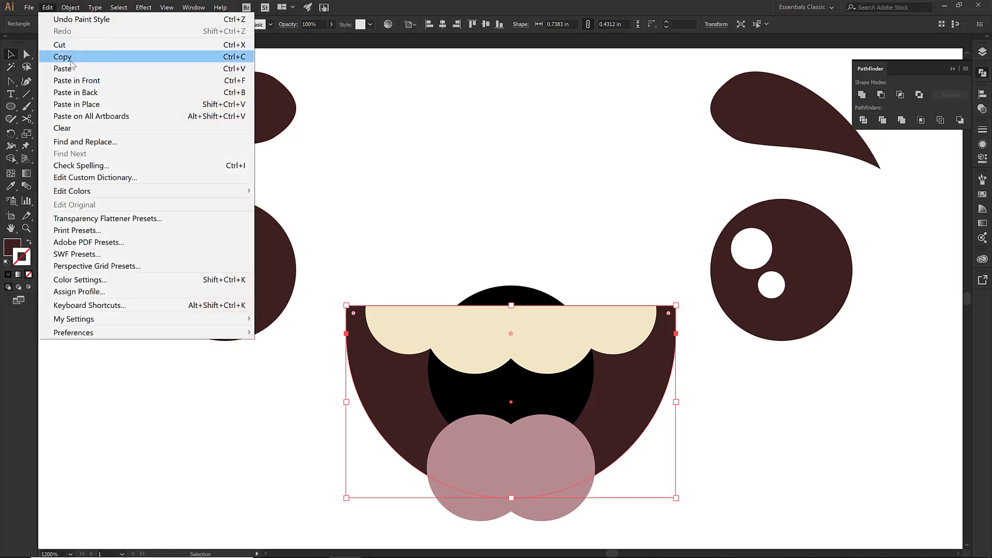
click(70, 57)
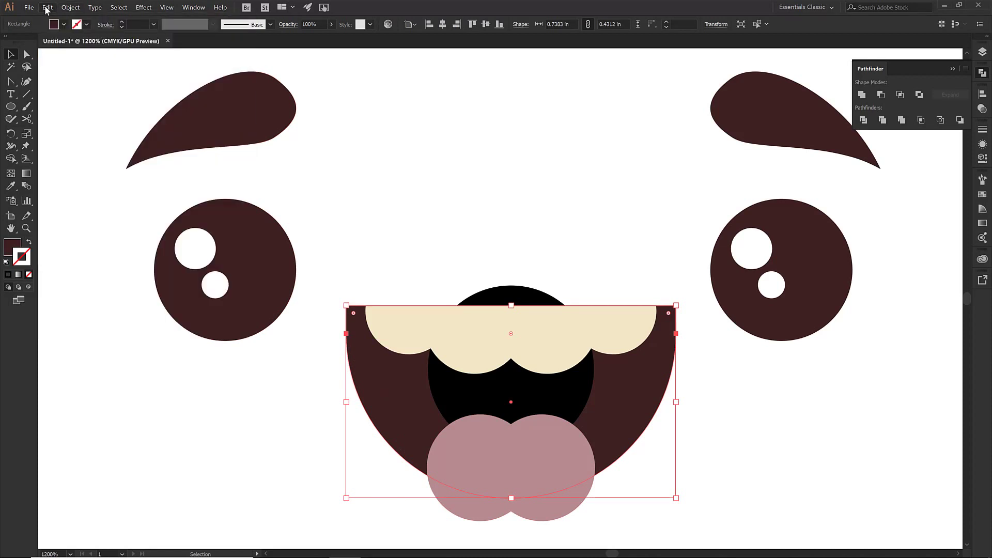
click(47, 8)
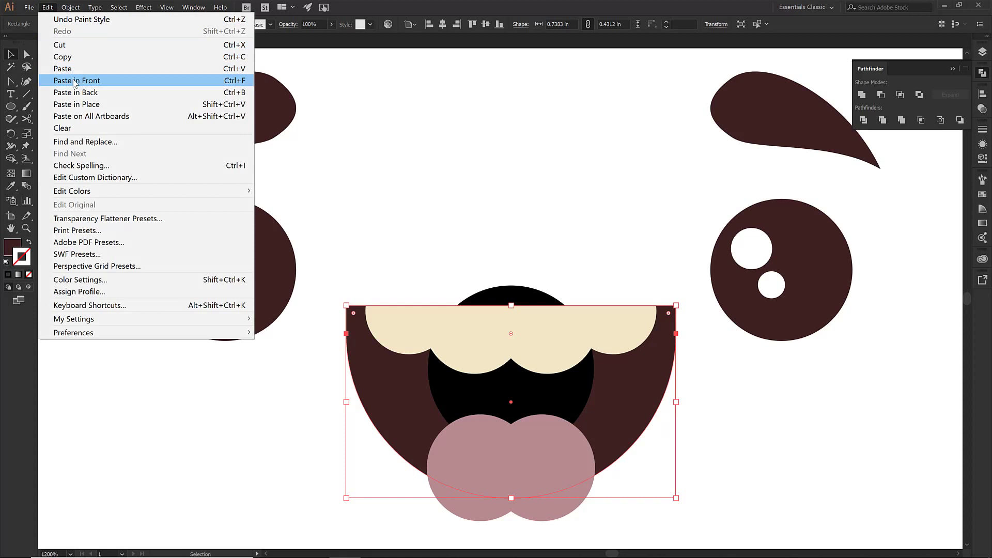
click(75, 81)
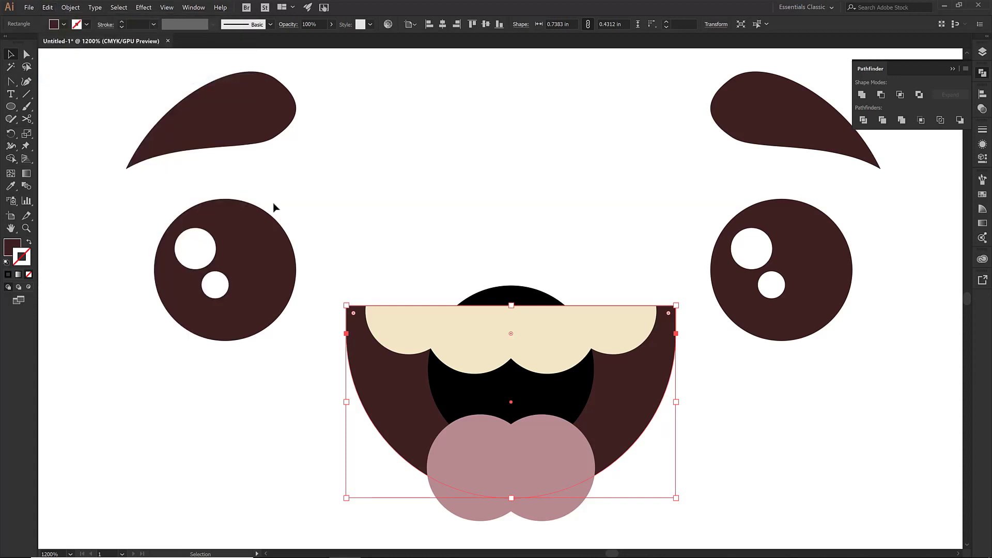
click(64, 25)
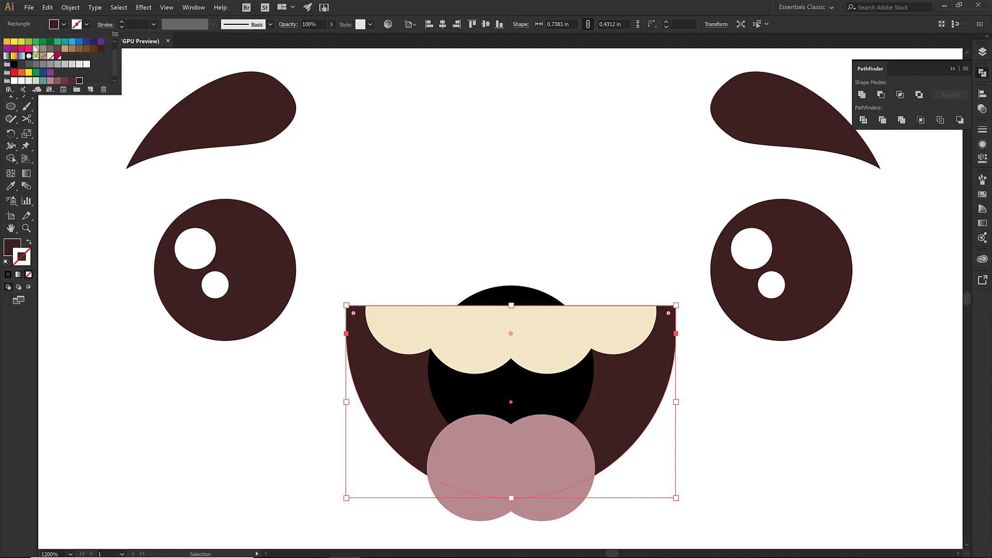
click(29, 42)
Step: Trim the pink tongue to the mouth outline by intersecting it with the green mouth duplicate
drag(381, 381, 388, 257)
key(ctrl+z)
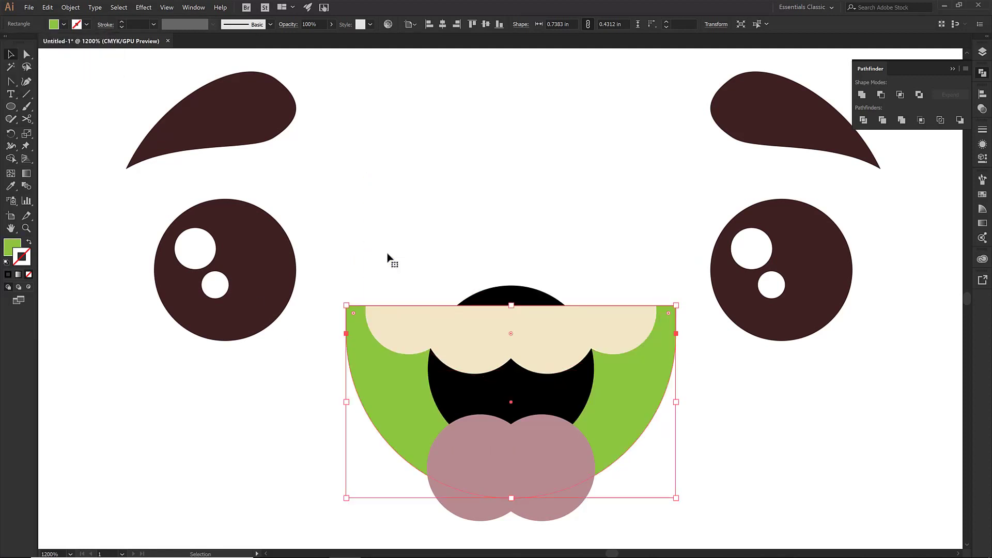
shift+click(473, 512)
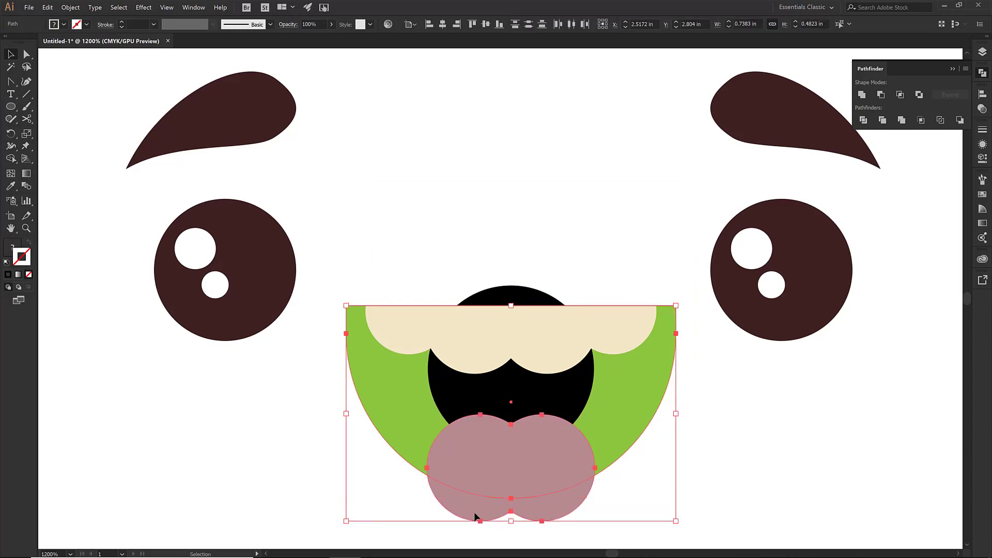
click(900, 95)
Step: Duplicate the brown mouth directly in front of the original and fill the duplicate with light green
click(403, 394)
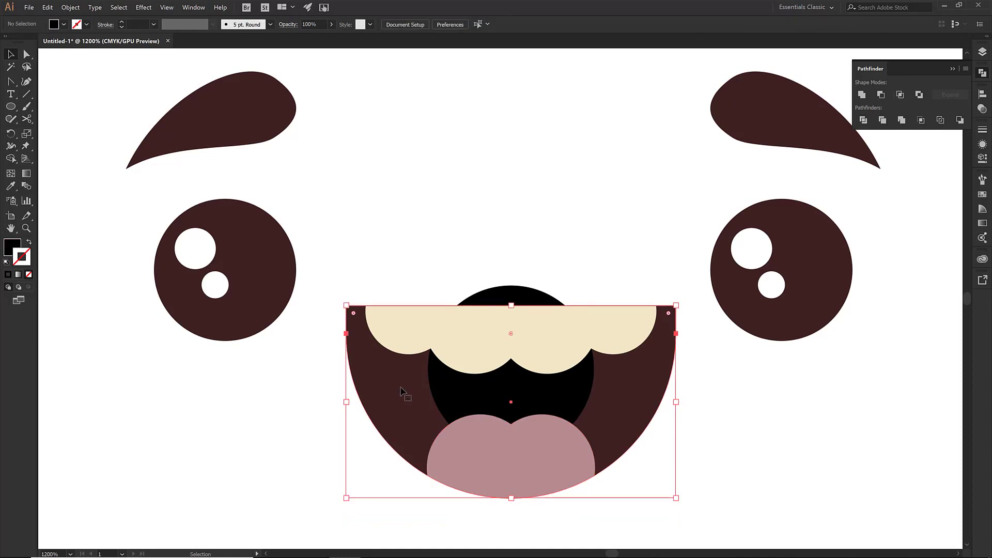
click(46, 9)
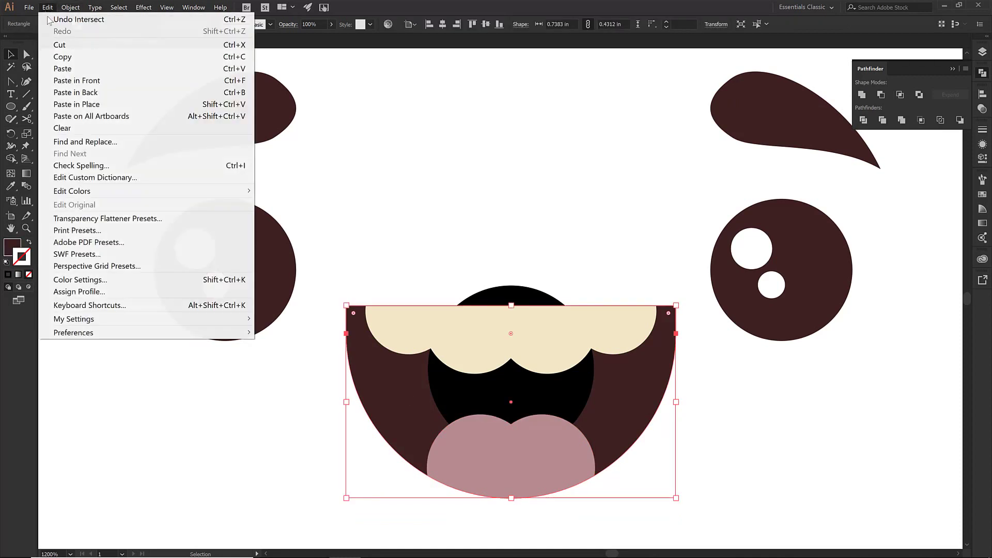
click(77, 57)
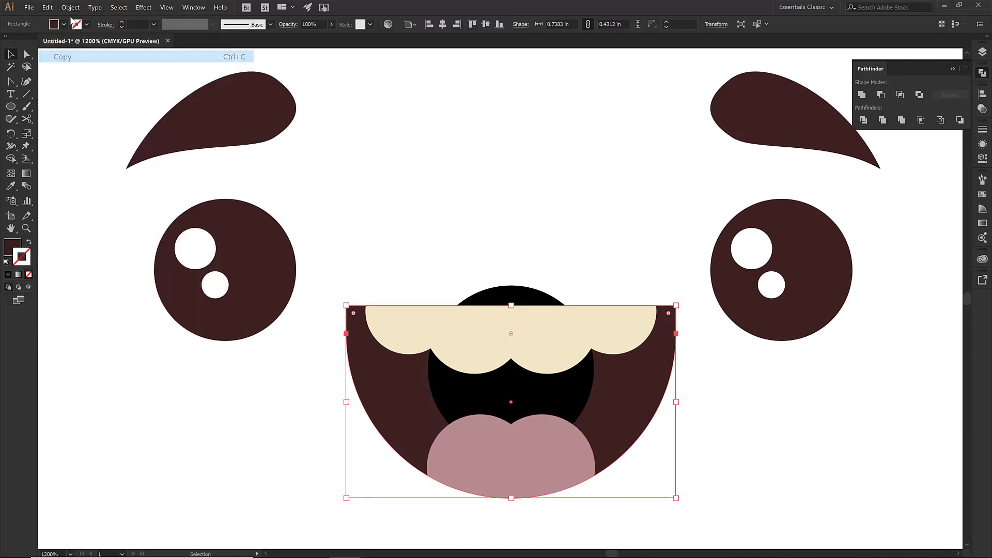
click(47, 7)
click(76, 81)
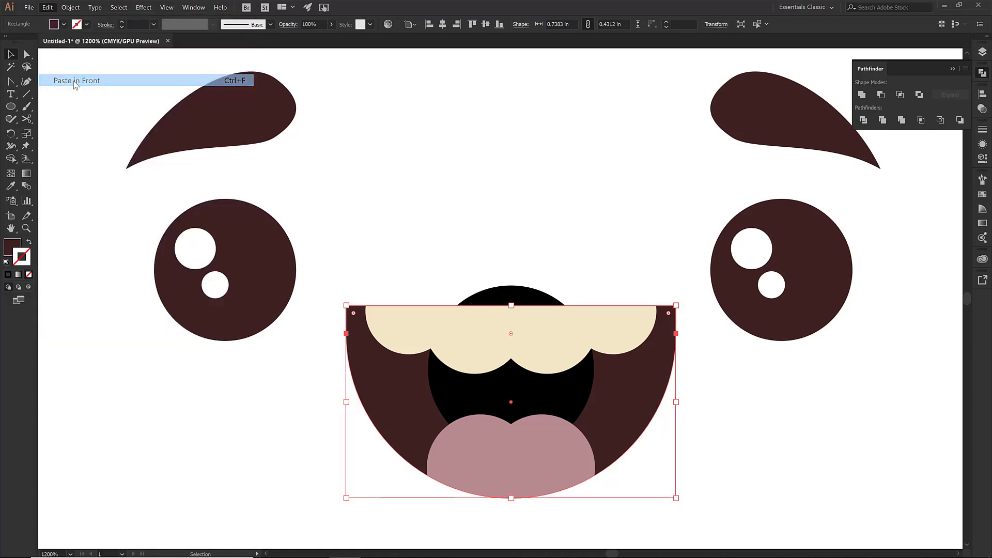
click(63, 24)
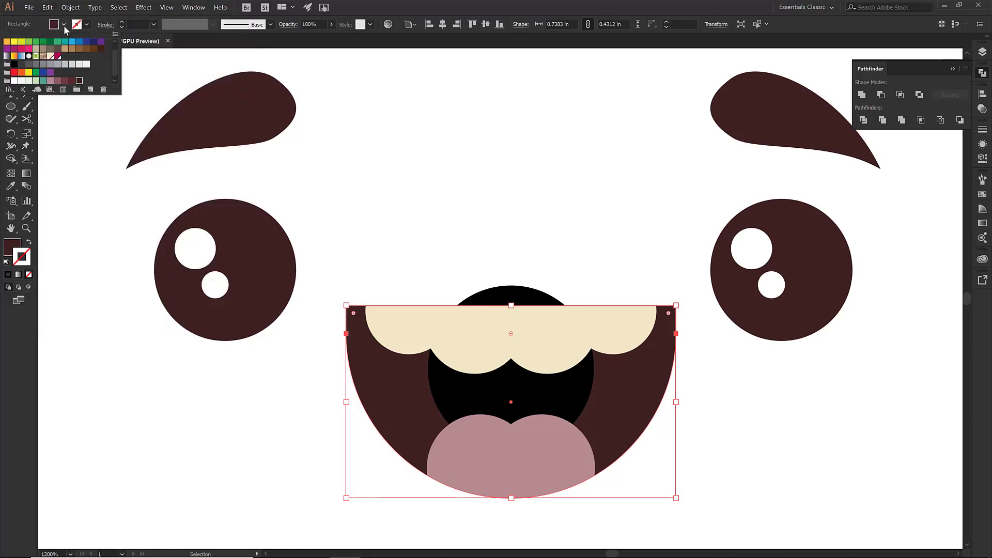
click(26, 41)
drag(395, 385, 402, 252)
key(ctrl+z)
key(v)
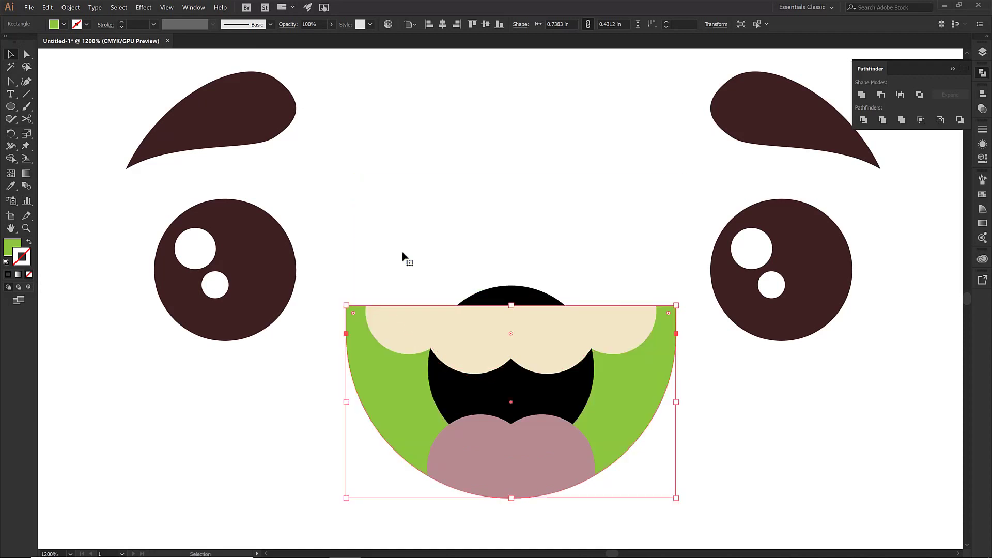
Step: Trim the black circle to the mouth outline by intersecting it with the green mouth duplicate, and deselect it
shift+click(509, 295)
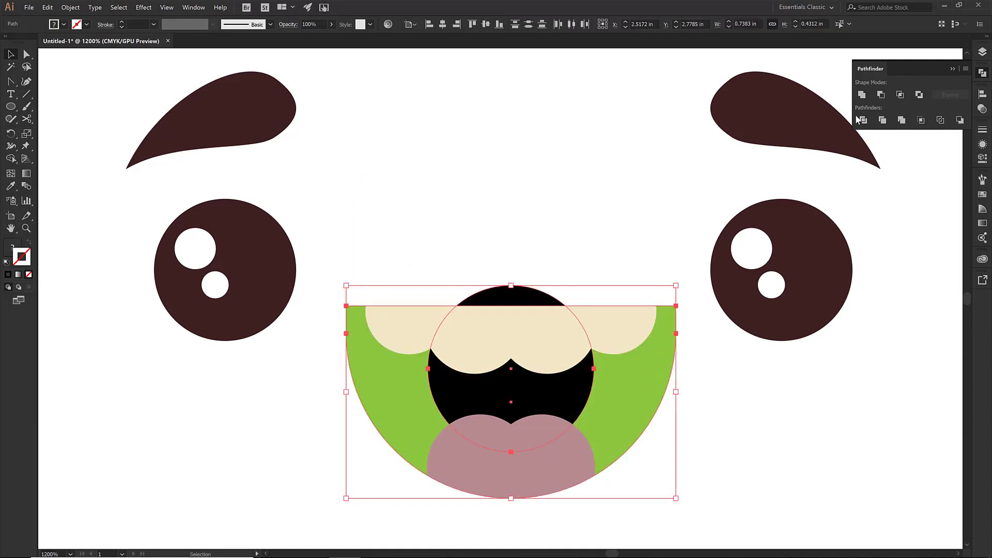
click(899, 95)
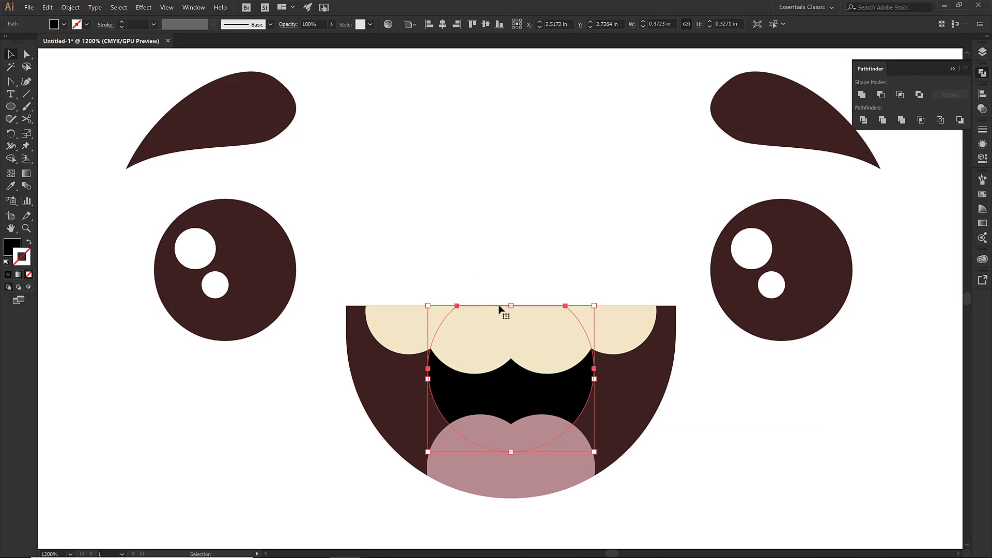
click(527, 253)
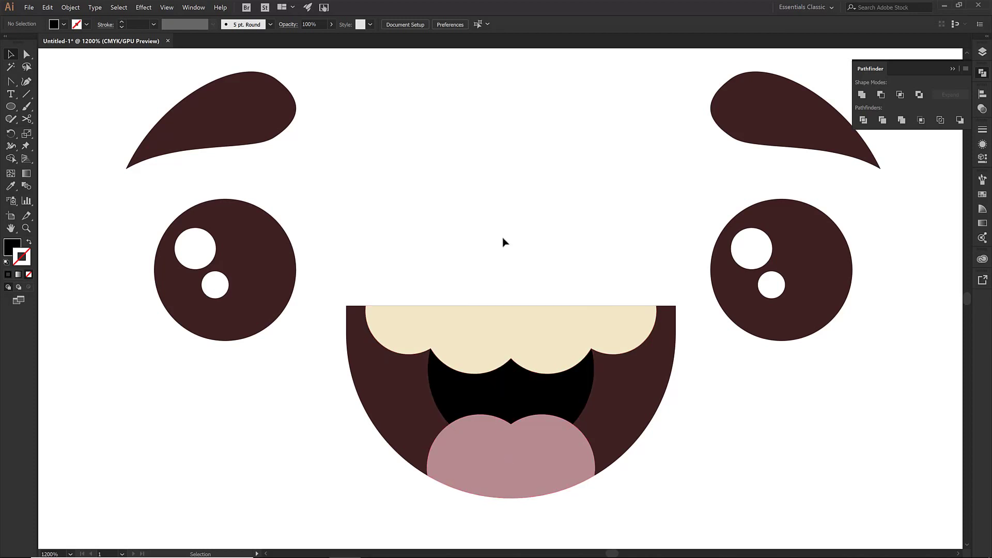
Step: Duplicate the Shapes layer, and lock and hide the copy
click(981, 53)
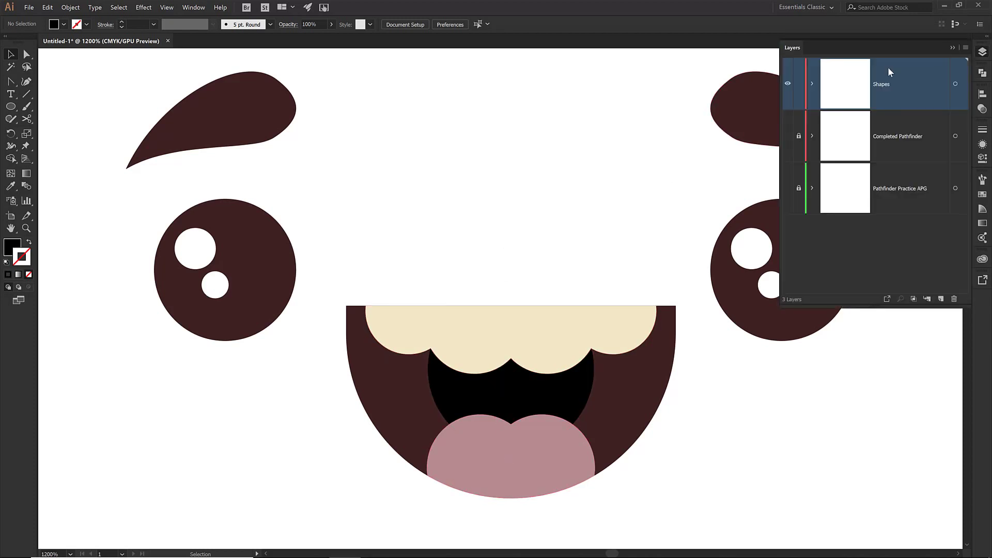
click(965, 48)
click(859, 75)
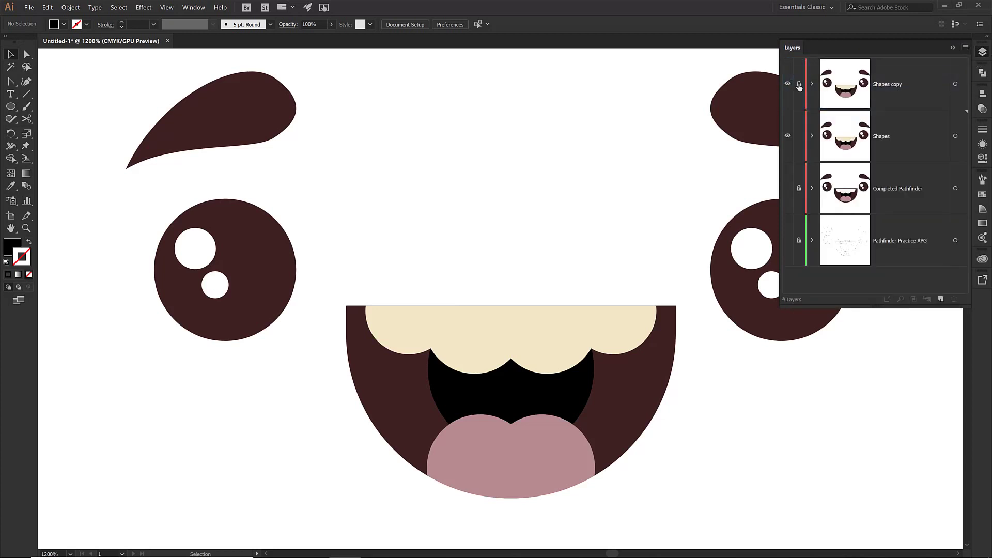
click(787, 84)
click(953, 47)
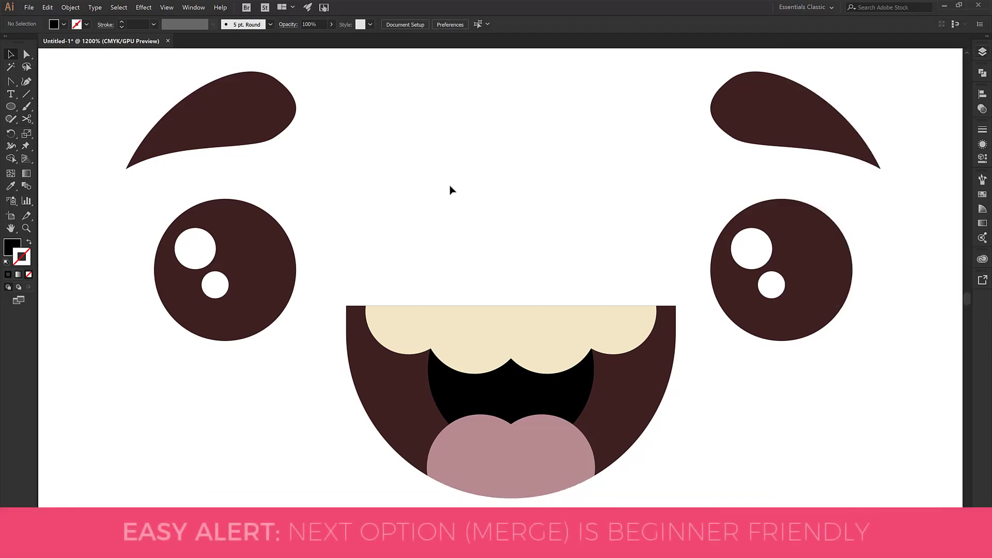
Step: Try to cut the cream teeth out of the black throat shape with Minus Front, and undo the subtraction
click(479, 344)
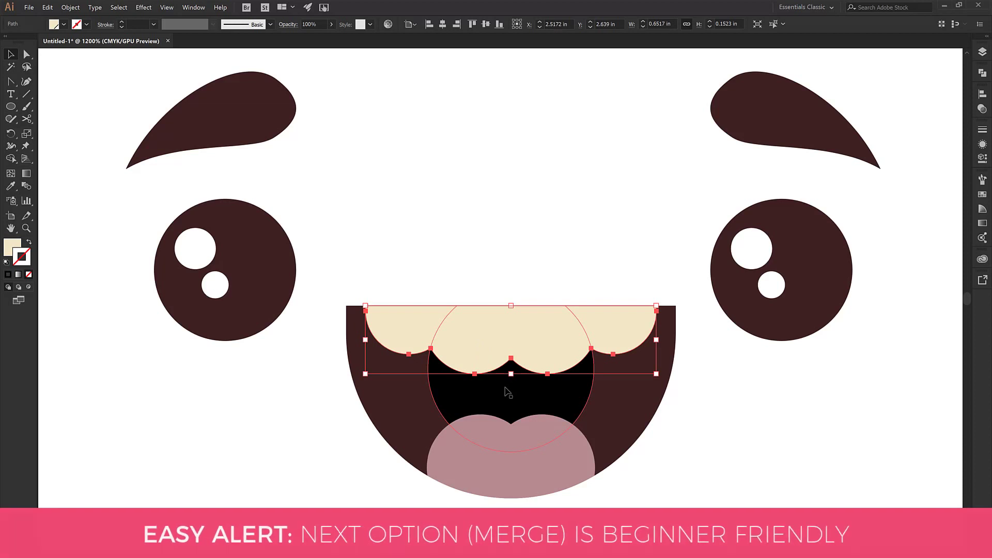
shift+click(506, 391)
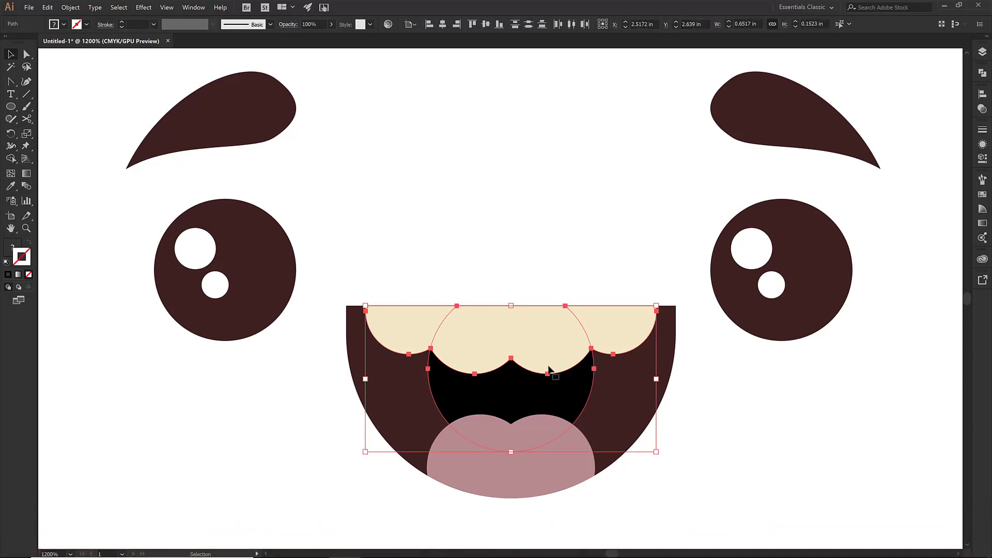
click(982, 94)
click(981, 73)
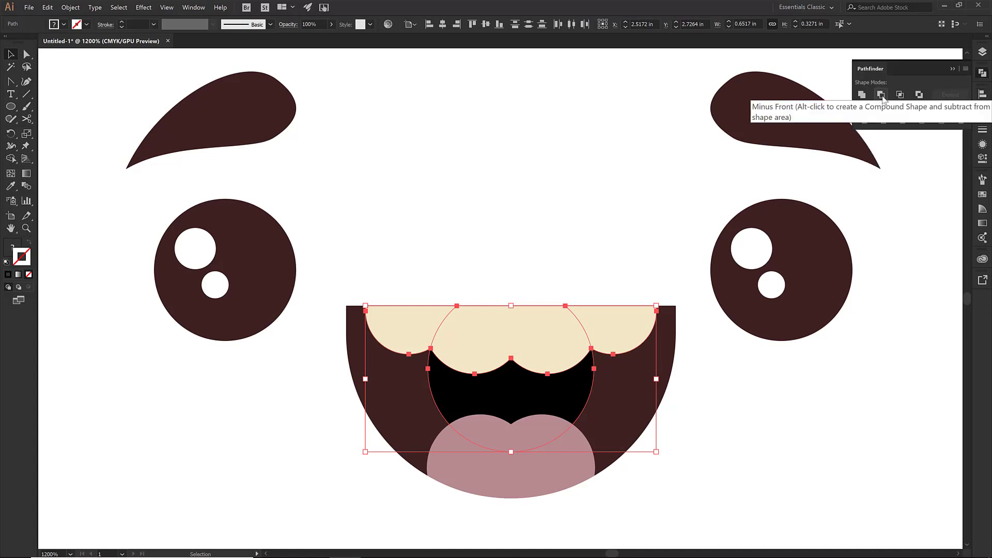
click(881, 95)
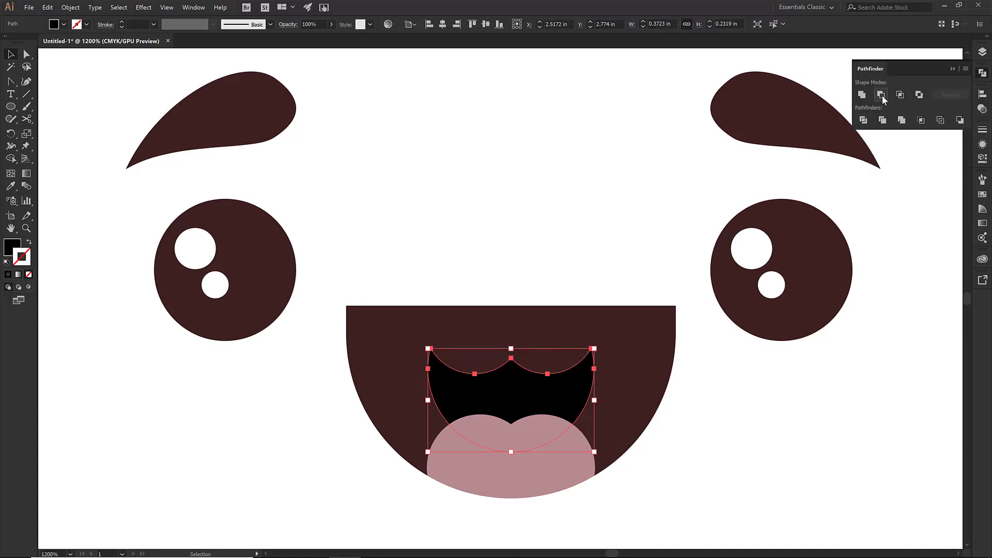
key(ctrl+z)
click(606, 138)
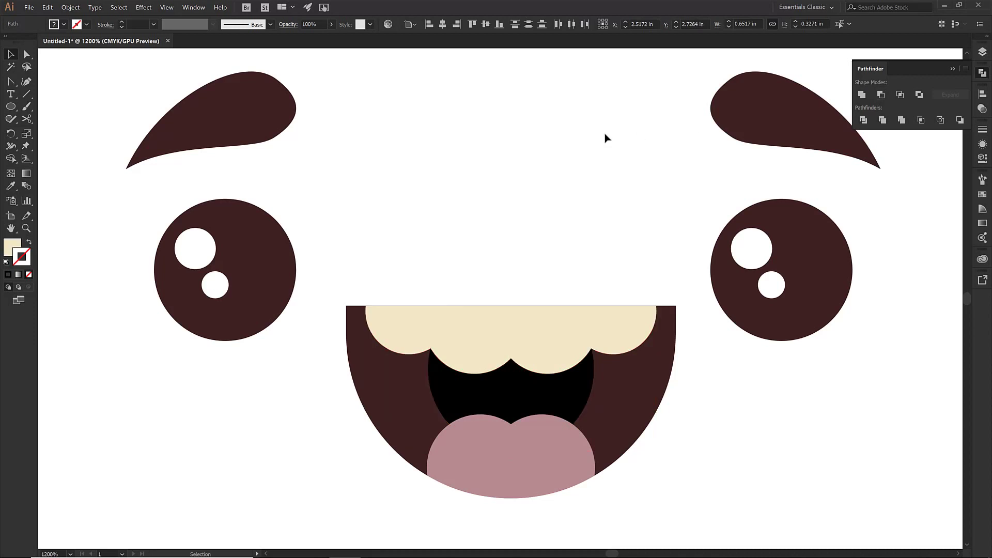
Step: Copy the cream teeth, paste the duplicate in front, and fill it with light green
click(481, 333)
click(47, 7)
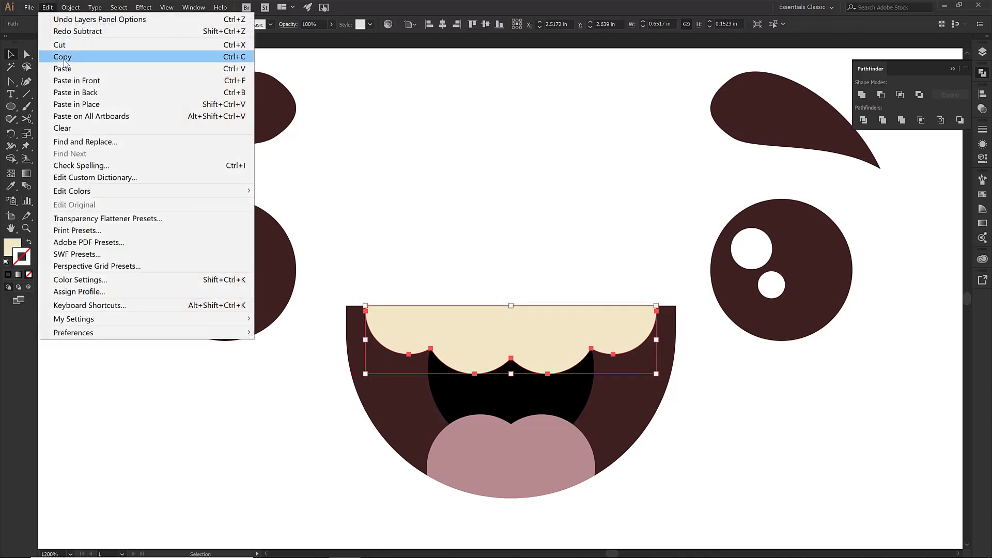
click(62, 57)
click(47, 7)
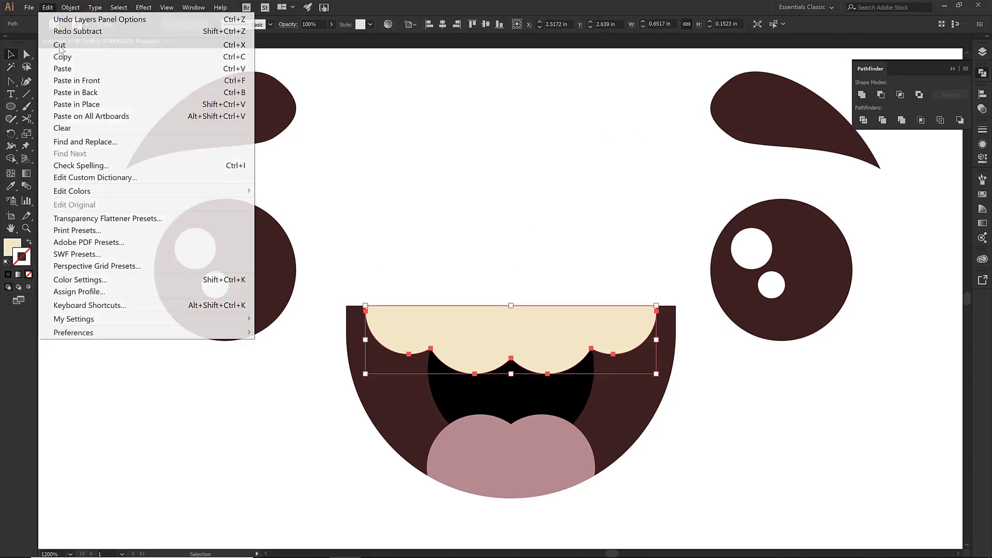
click(64, 84)
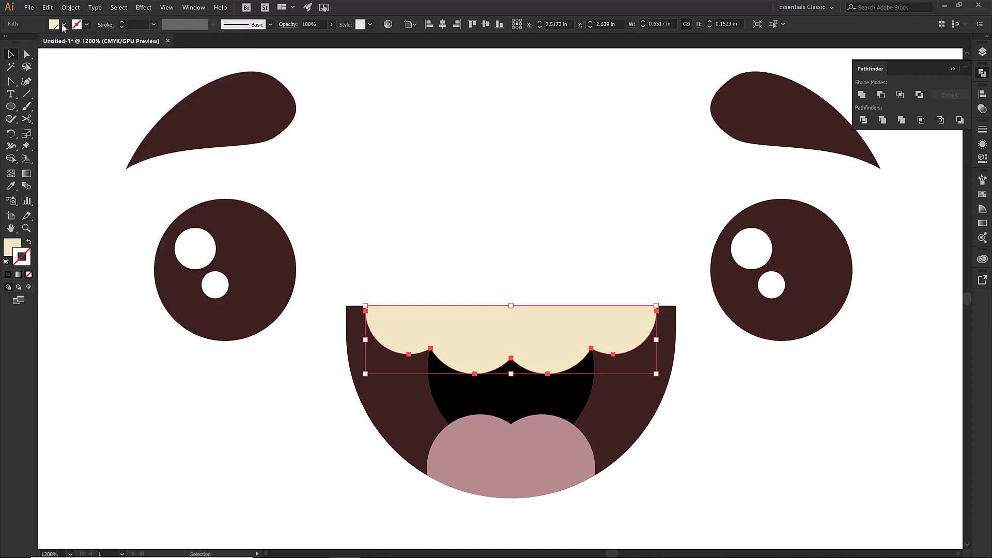
click(63, 25)
click(29, 49)
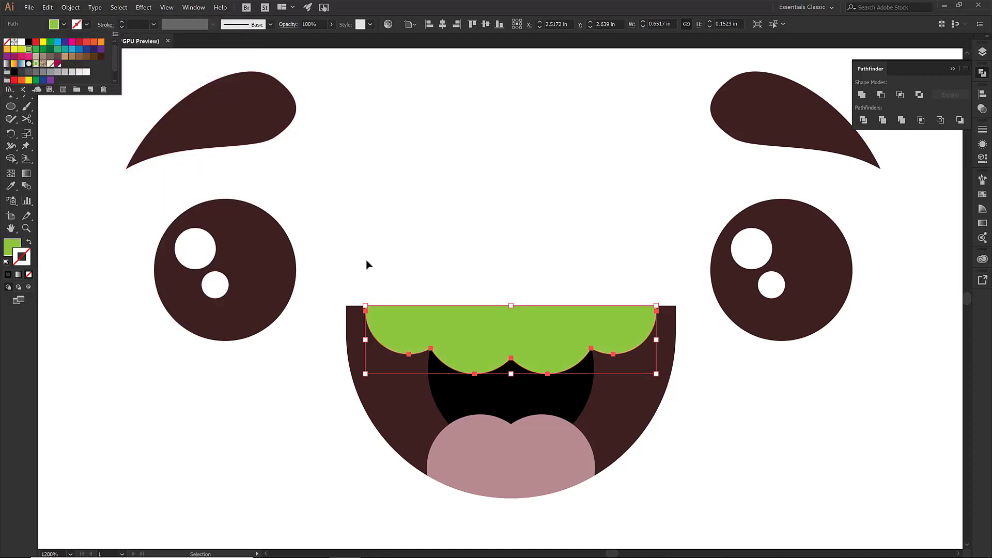
Step: Try to subtract the green teeth duplicate from the black throat shape with Minus Front, undo it, and deselect everything
shift+click(510, 404)
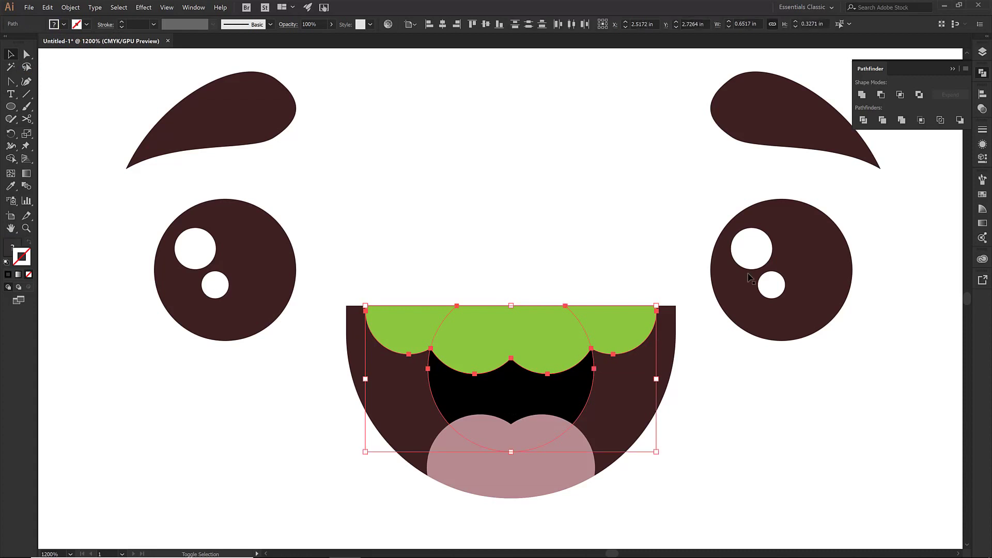
click(881, 94)
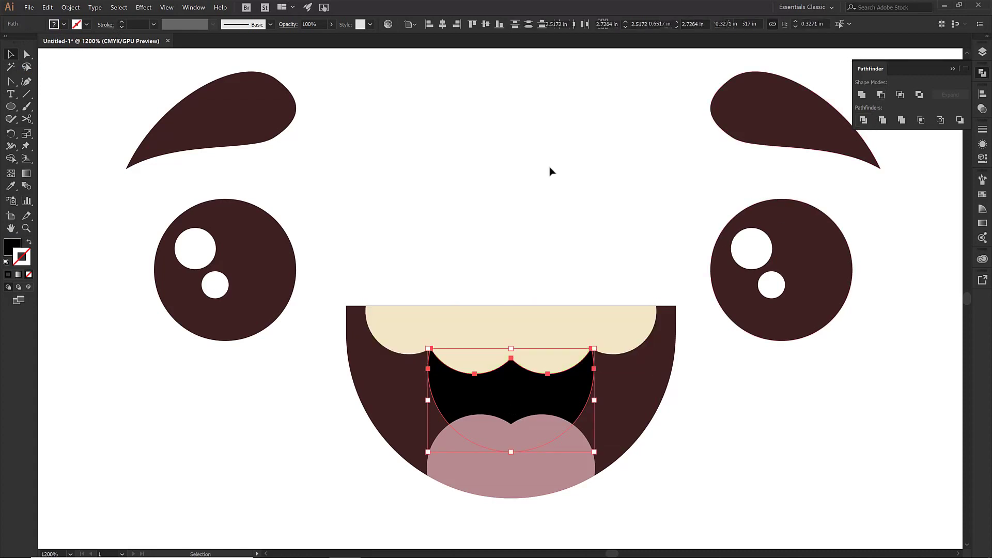
key(ctrl+z)
click(581, 197)
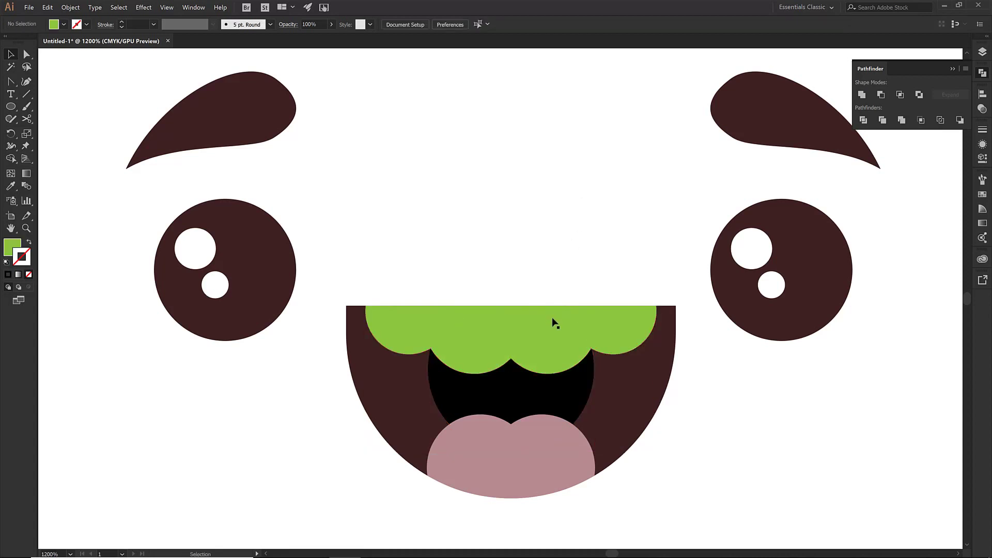
Step: Bring the black throat shape to the front of the teeth and tongue
click(520, 390)
right_click(519, 393)
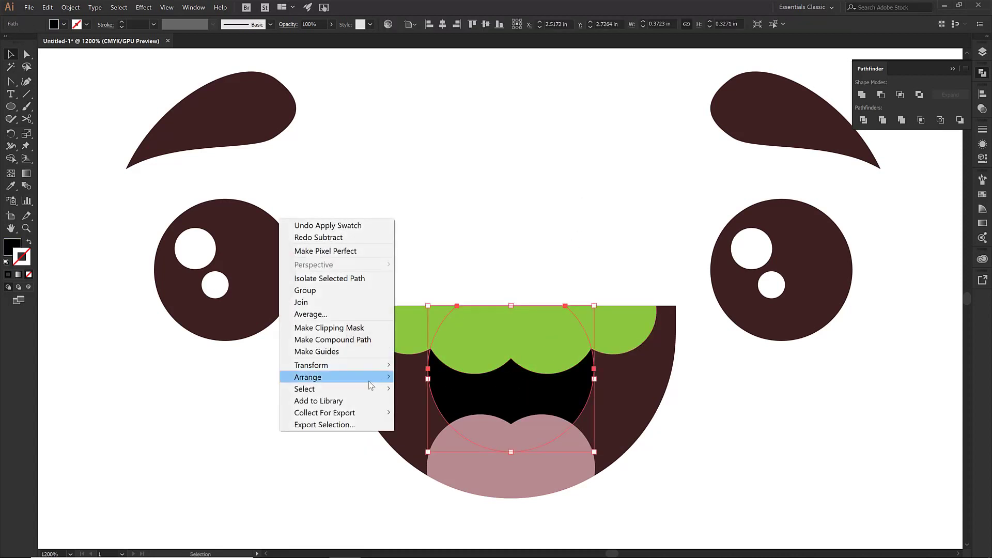
mouse_move(365, 377)
click(417, 377)
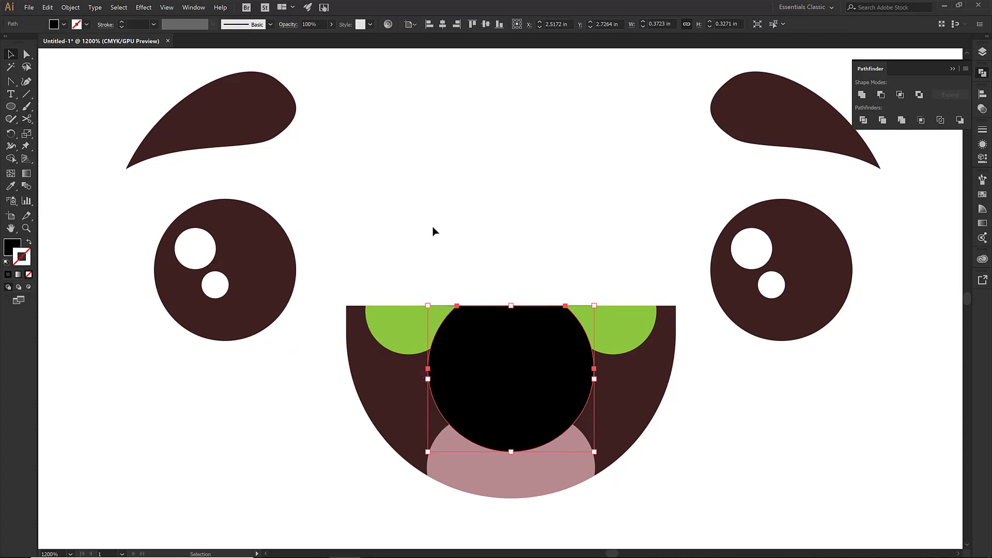
Step: Try Minus Front on the green teeth with the black throat shape on top, undo it, and deselect everything
shift+click(408, 316)
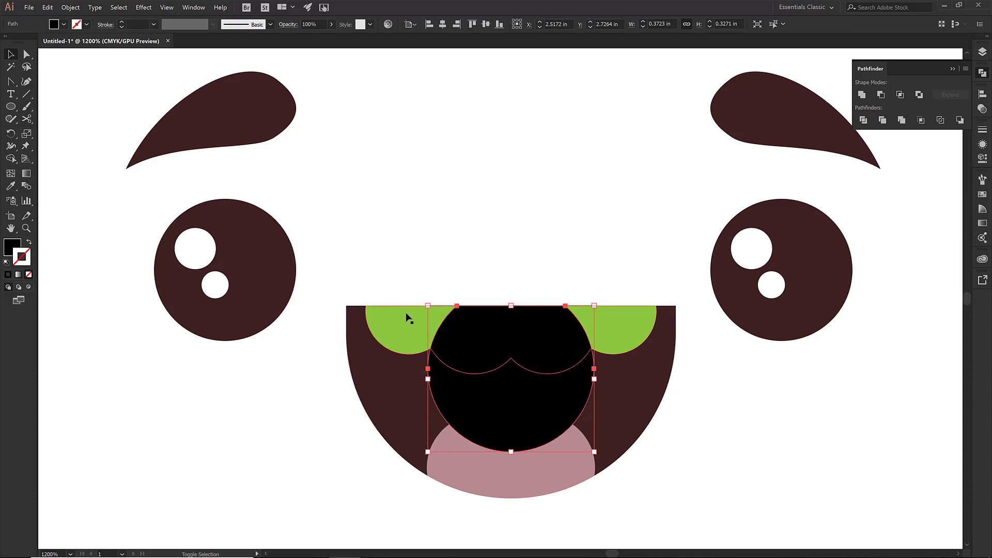
click(882, 95)
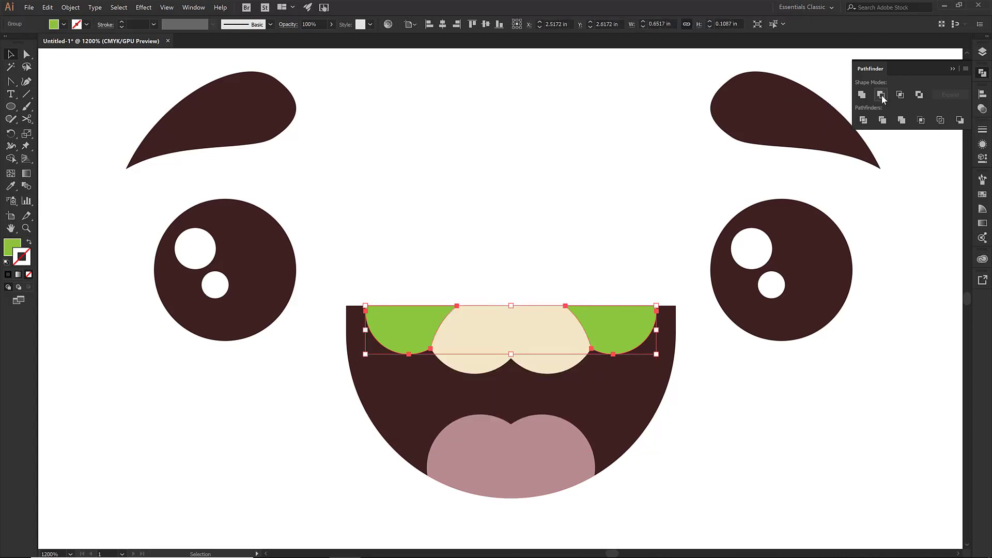
key(ctrl+z)
click(591, 160)
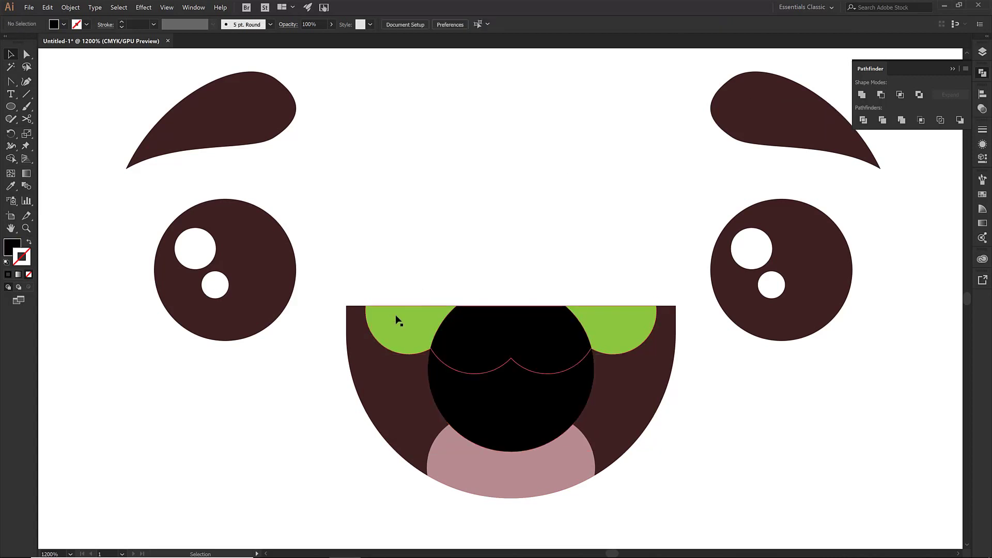
Step: Bring the green teeth duplicate to the front, subtract it from the black throat shape with Minus Front, and deselect the result
click(395, 315)
right_click(395, 315)
mouse_move(310, 341)
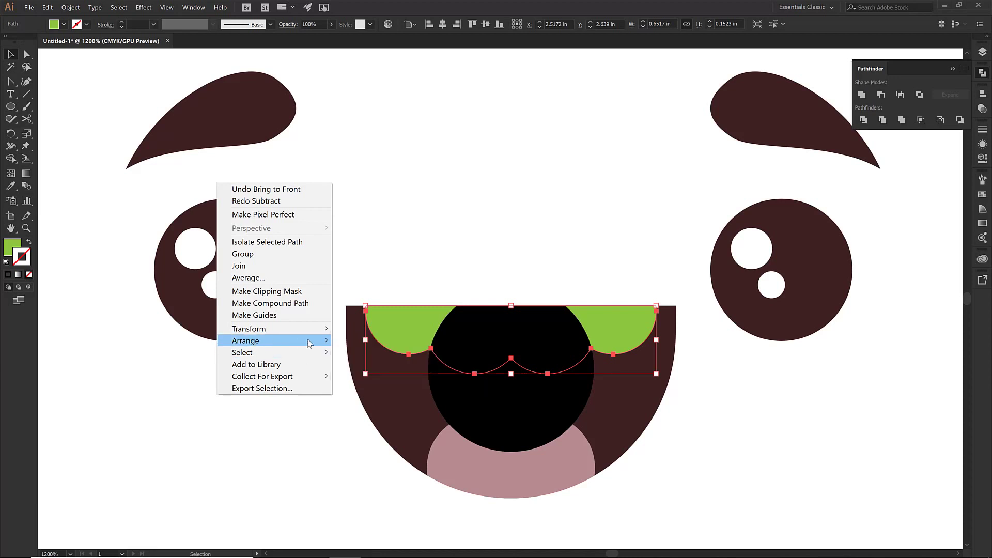
click(372, 341)
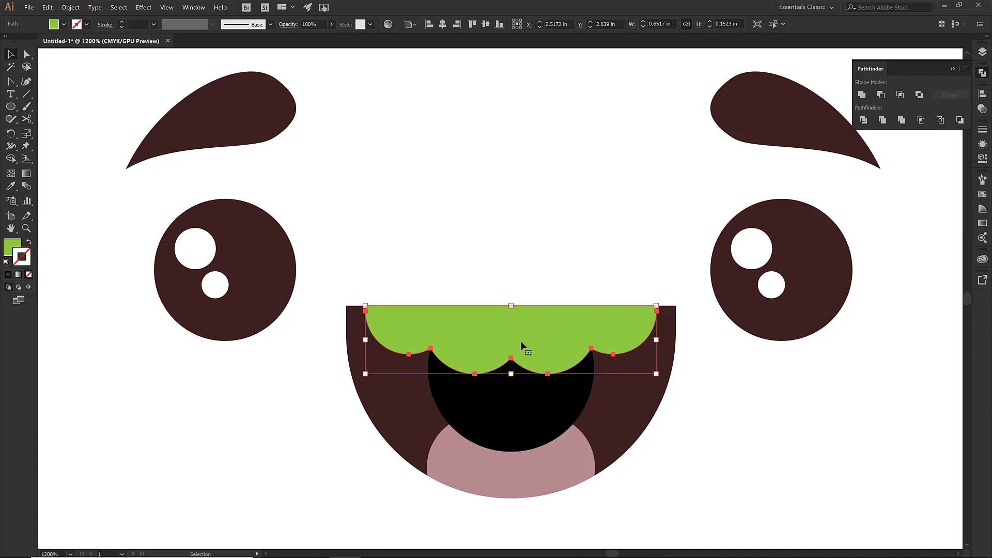
shift+click(513, 398)
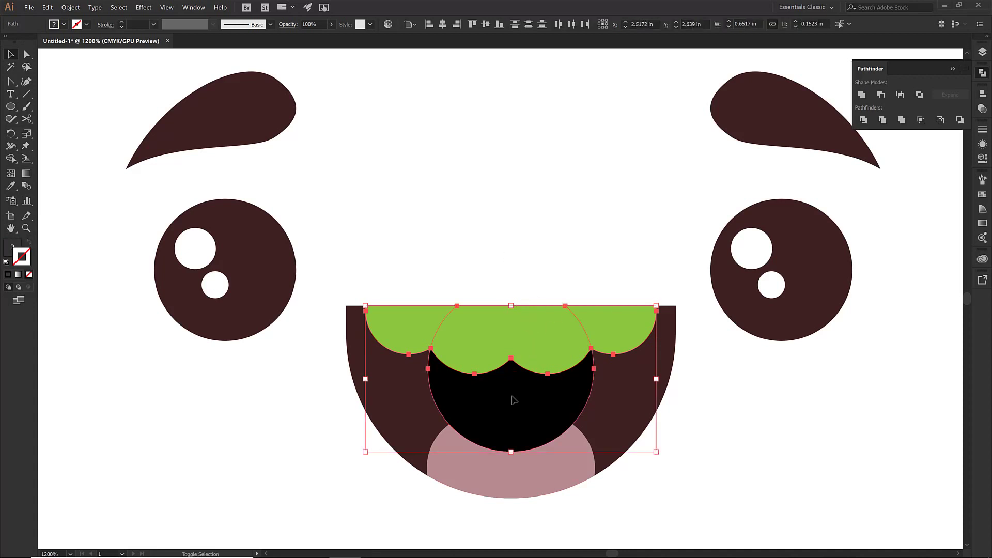
click(881, 96)
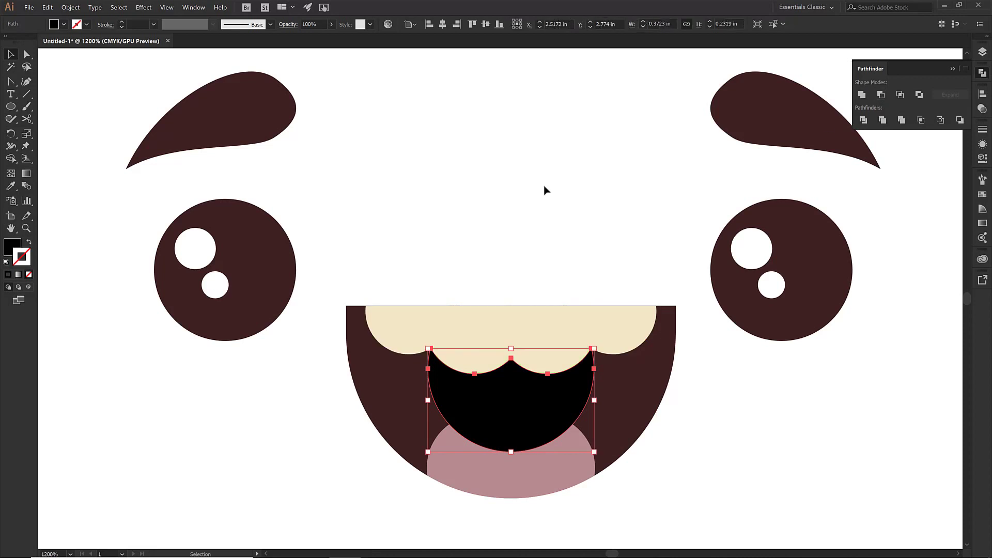
click(545, 190)
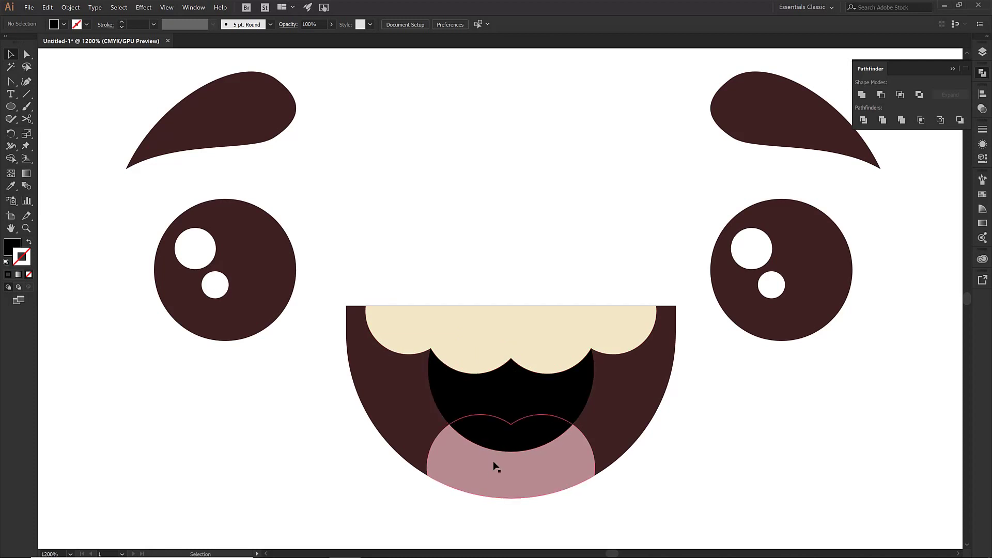
Step: Bring the tongue to the front of the throat shape and paste a duplicate of it in front, filled with green
right_click(488, 480)
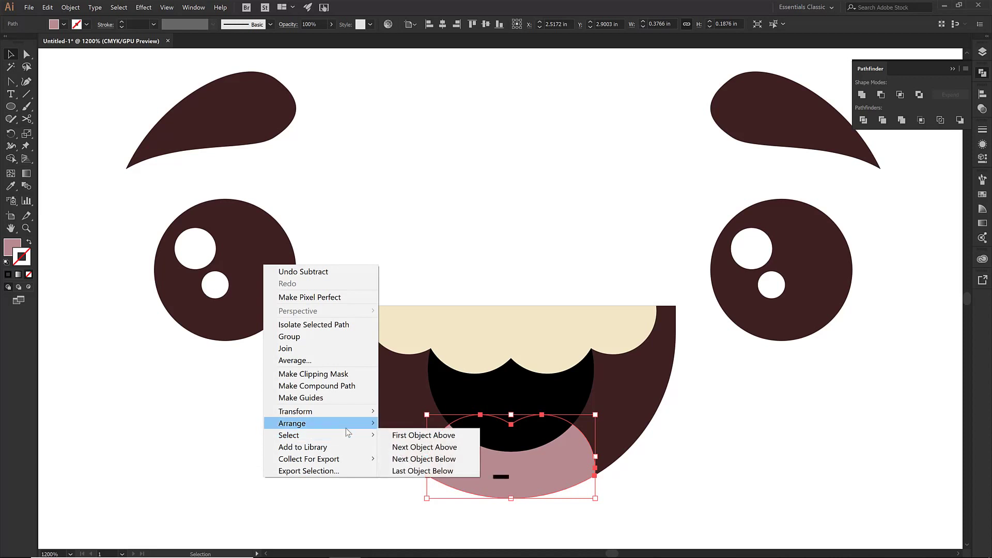
click(413, 424)
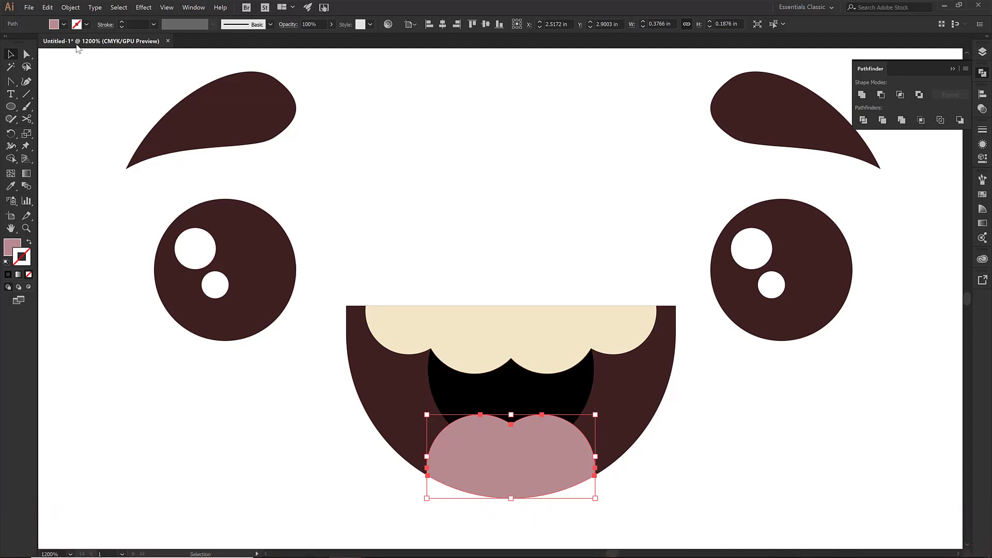
click(48, 7)
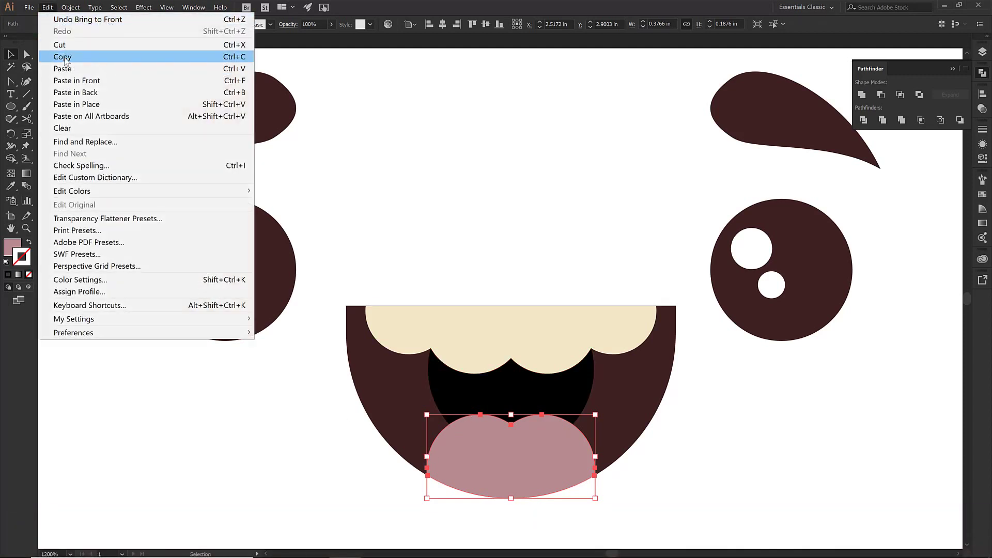
click(64, 58)
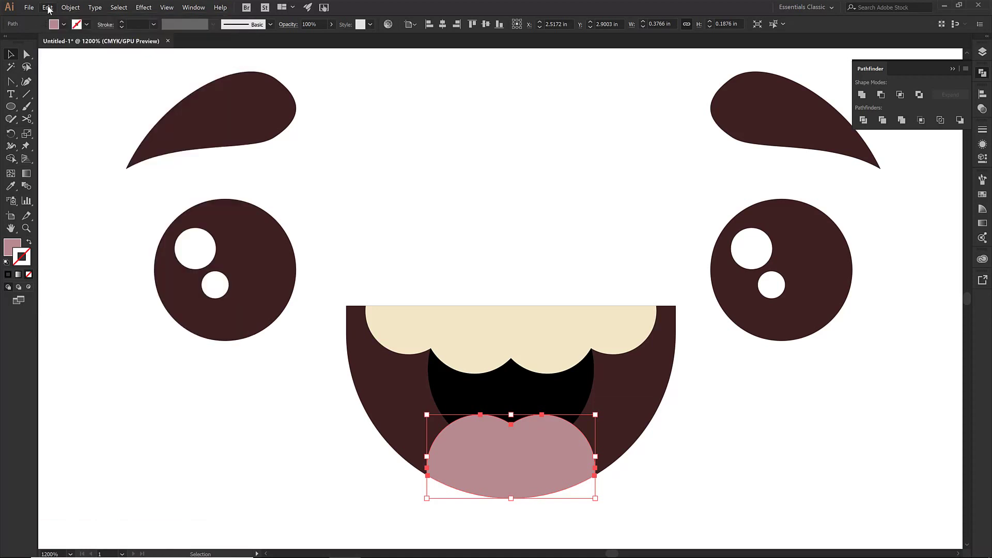
click(48, 8)
click(62, 81)
click(63, 24)
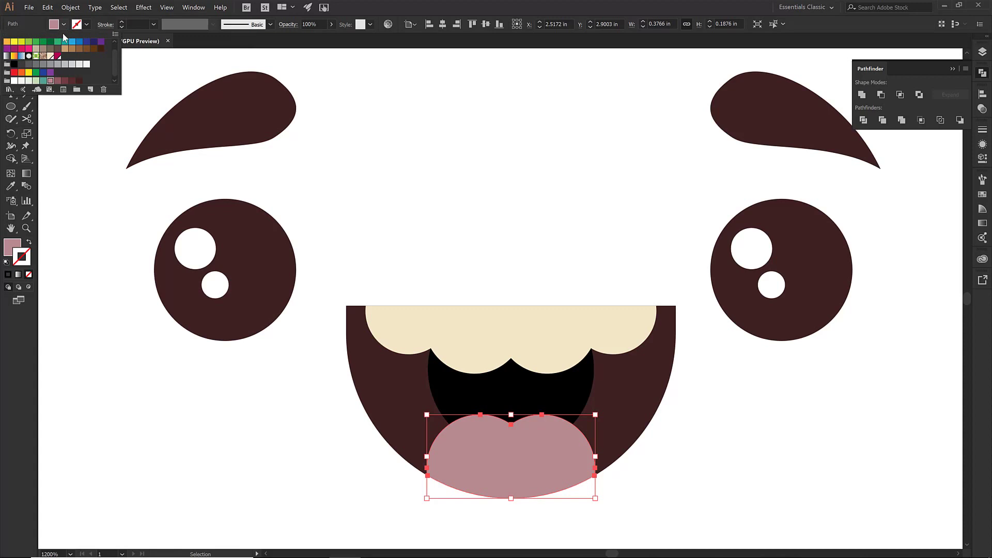
click(31, 44)
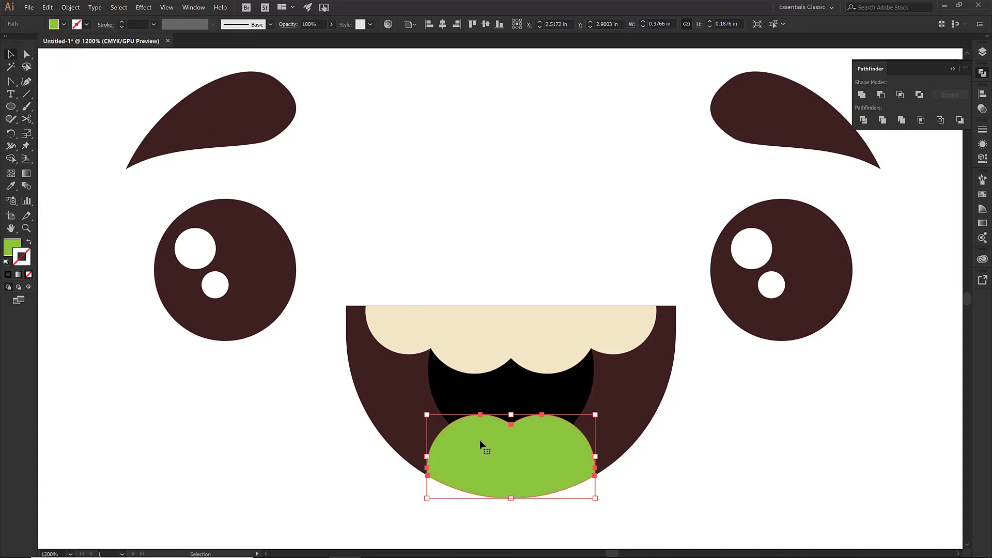
Step: Subtract the green tongue duplicate from the black throat shape with Minus Front
drag(479, 440, 526, 297)
key(ctrl+z)
shift+click(507, 393)
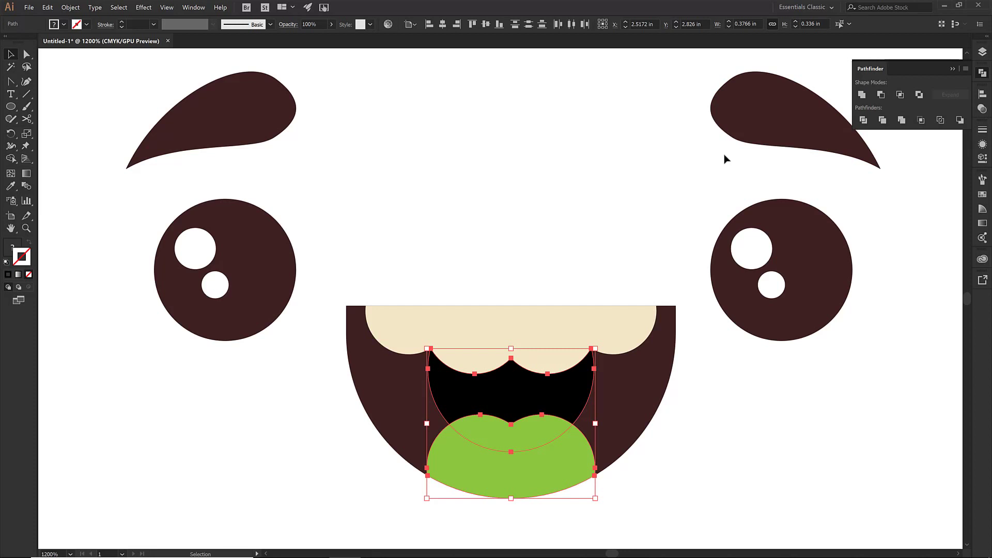
click(881, 95)
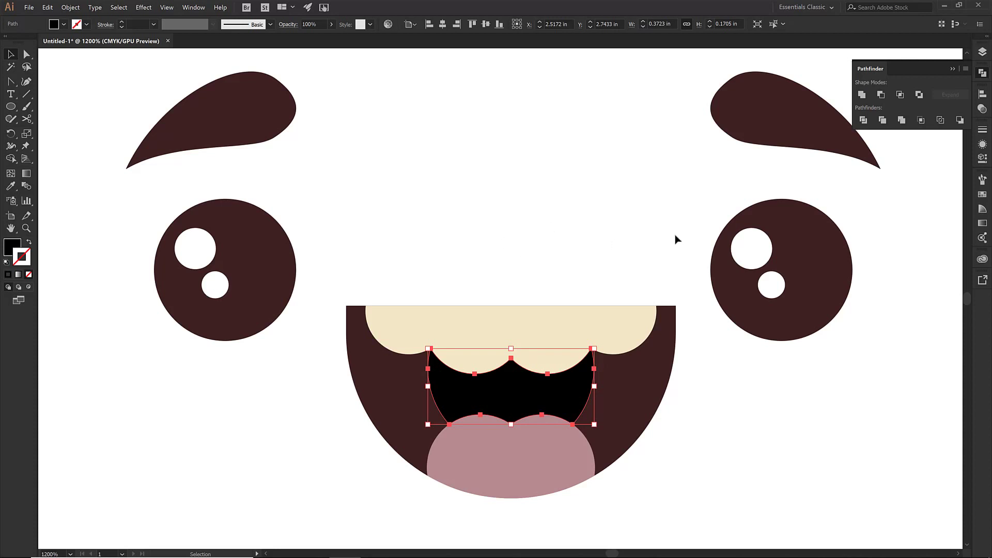
Step: Give the mouth shape a 2 pt dark brown stroke aligned to the outside, and deselect it
click(674, 364)
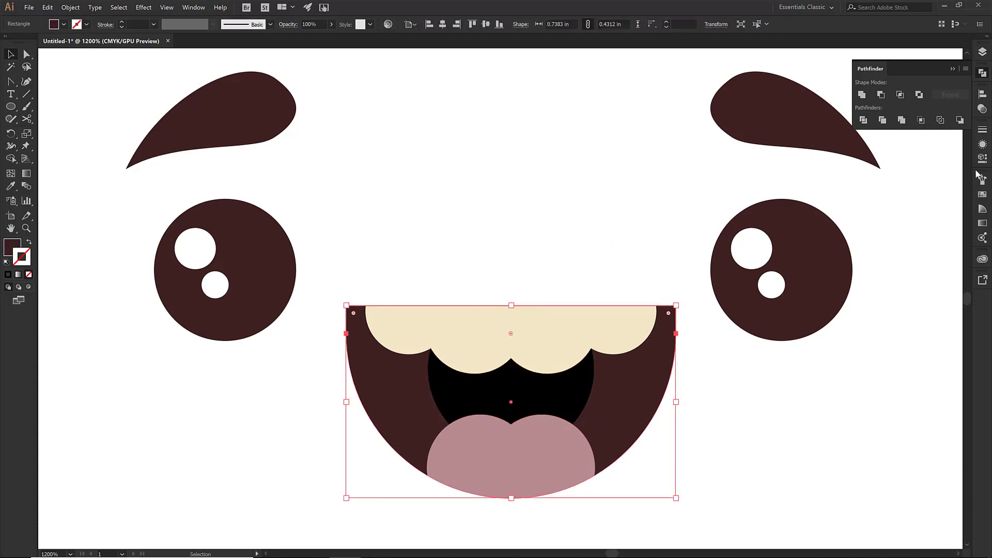
click(982, 129)
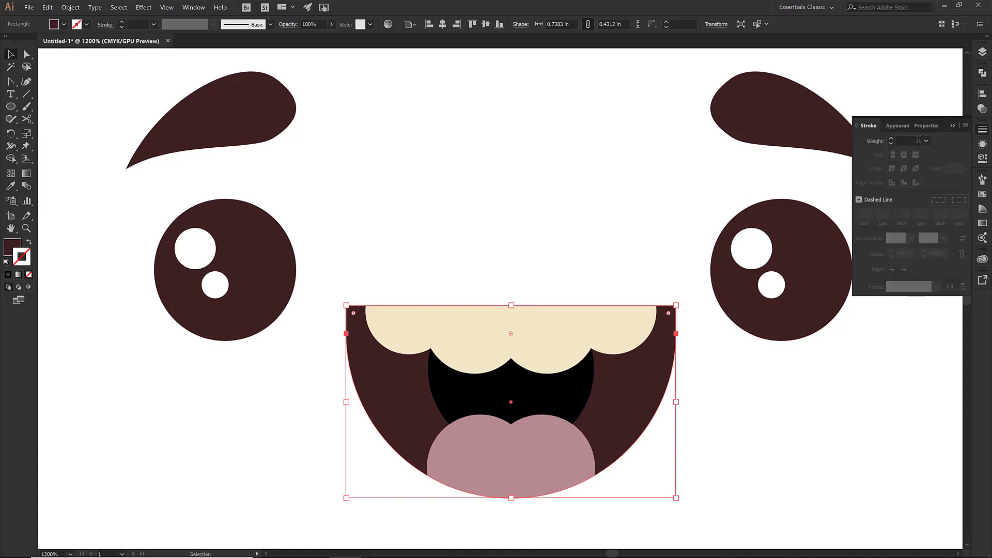
click(925, 141)
click(937, 197)
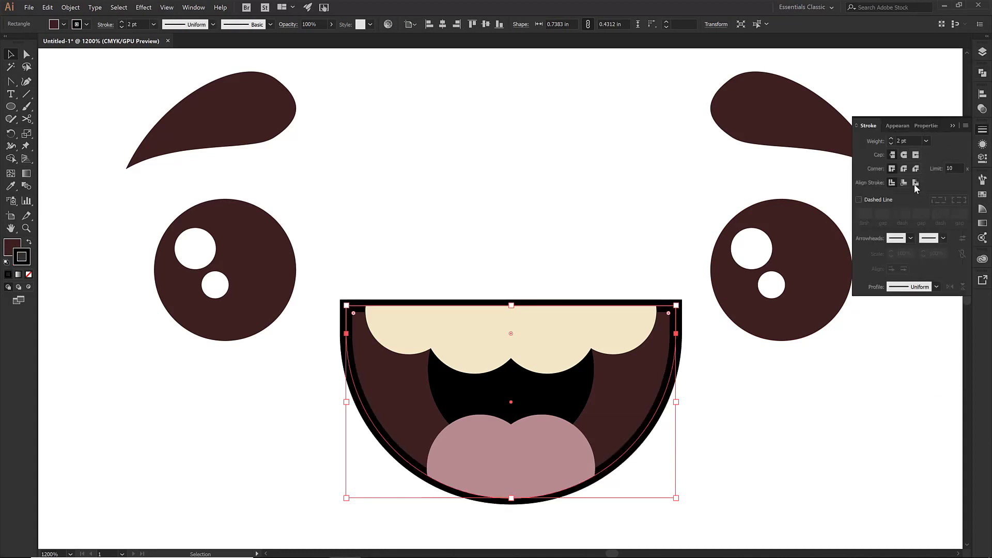
click(914, 182)
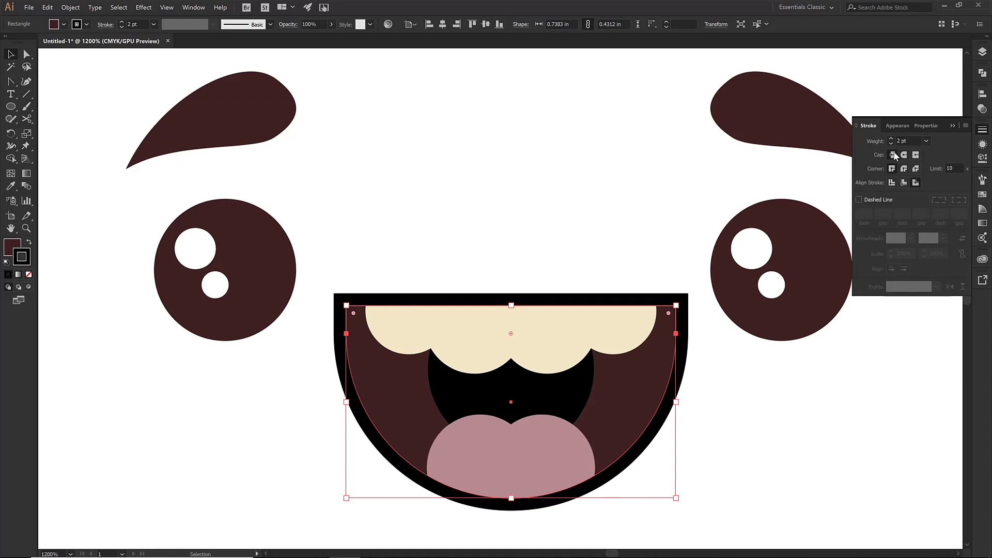
click(86, 24)
click(78, 81)
click(516, 181)
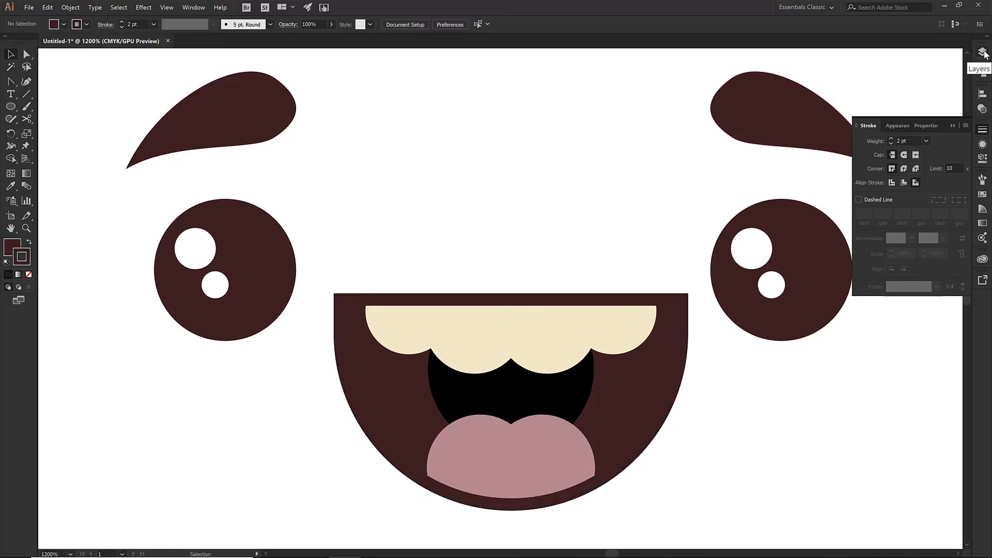
Step: Lock and hide the Shapes layer, show and unlock the Shapes copy layer, and check its tongue and throat outlines
click(982, 53)
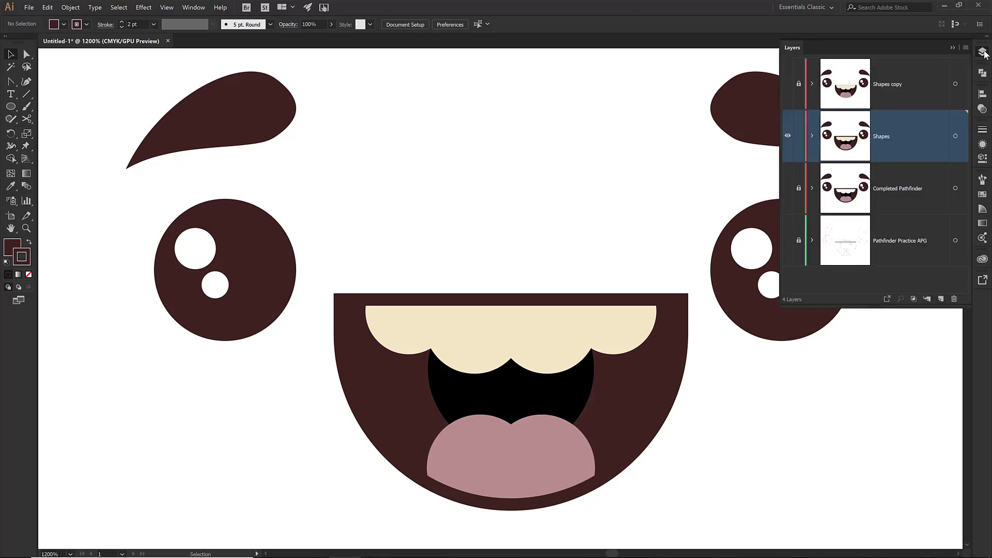
click(798, 136)
click(787, 136)
click(787, 84)
click(798, 84)
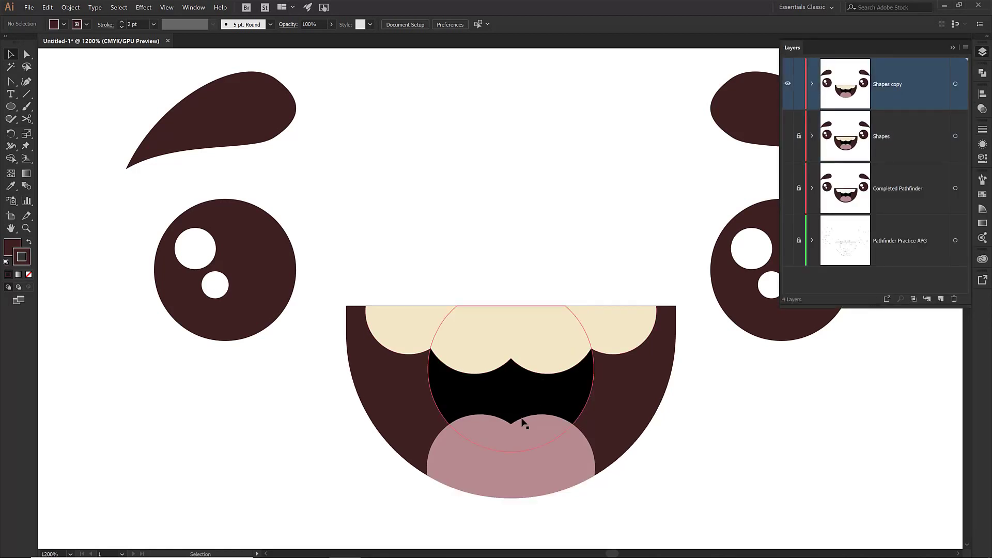
click(512, 453)
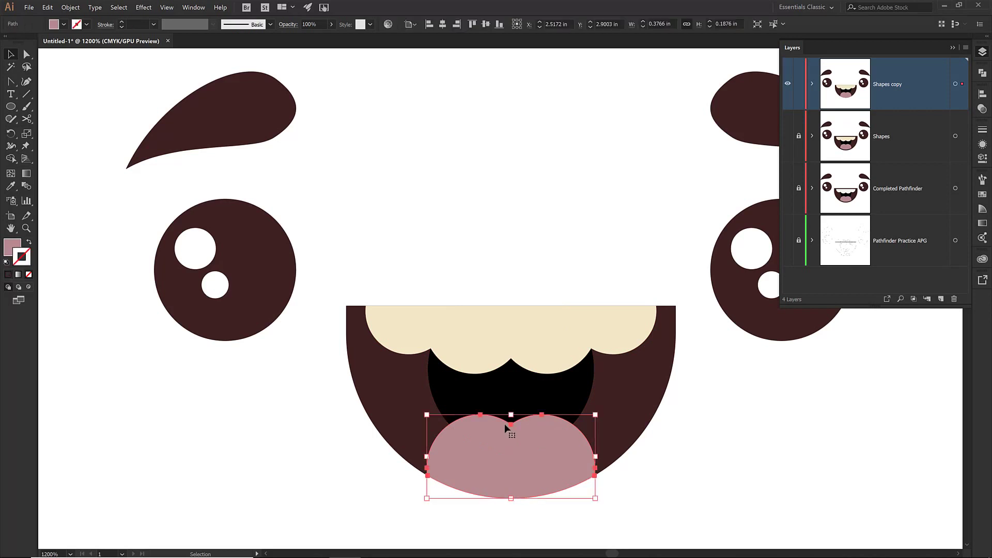
click(513, 388)
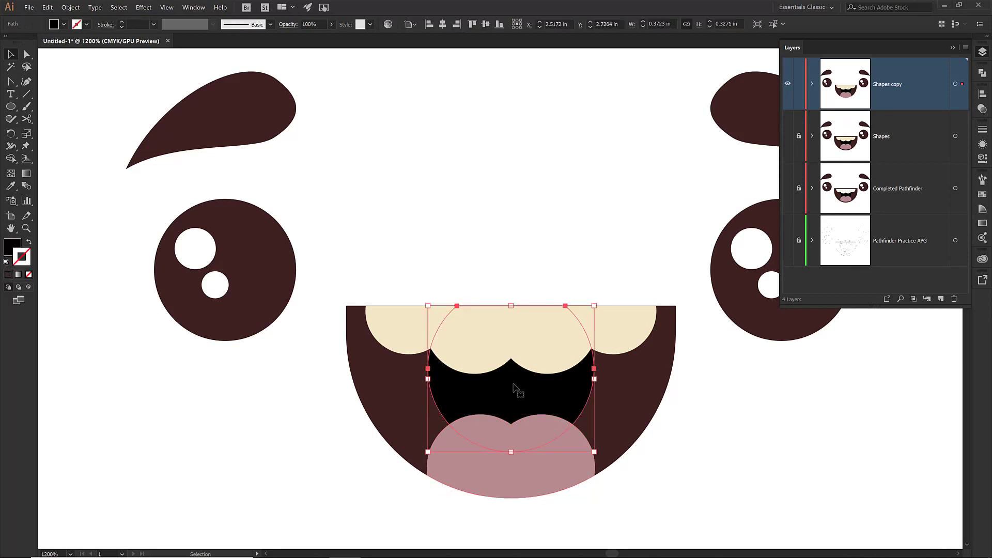
click(460, 273)
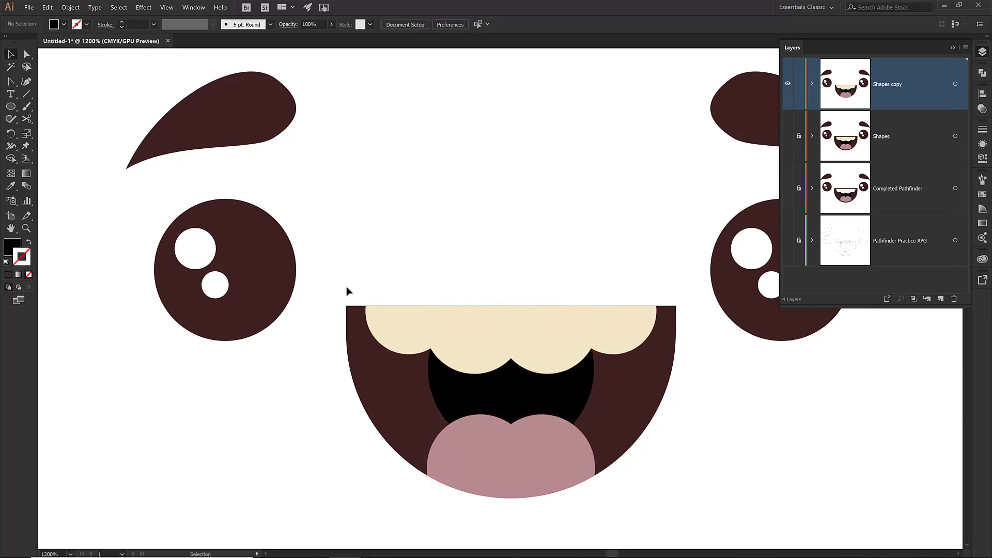
Step: Give the mouth shape in the Shapes copy layer a 2 pt dark brown stroke aligned to the outside, and deselect it
click(617, 429)
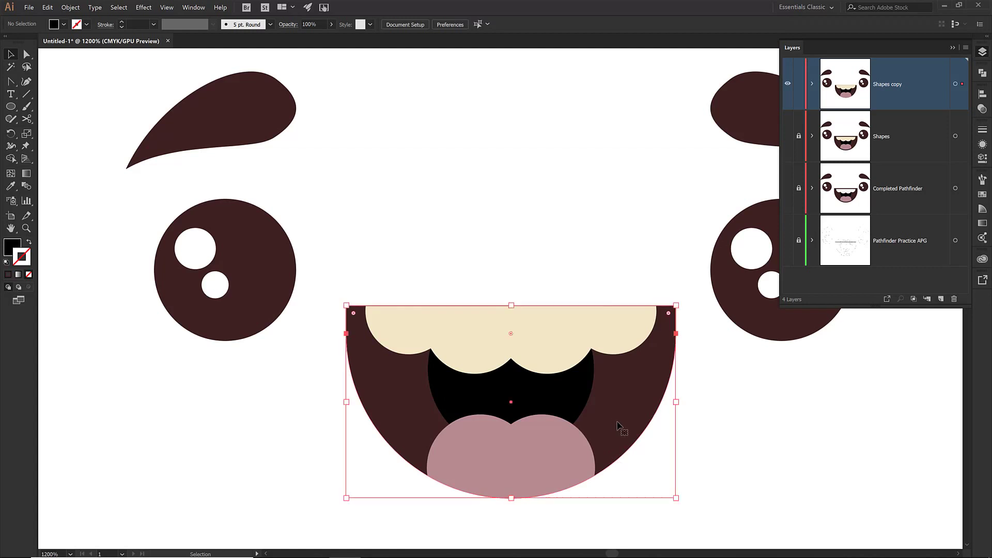
click(982, 129)
click(926, 141)
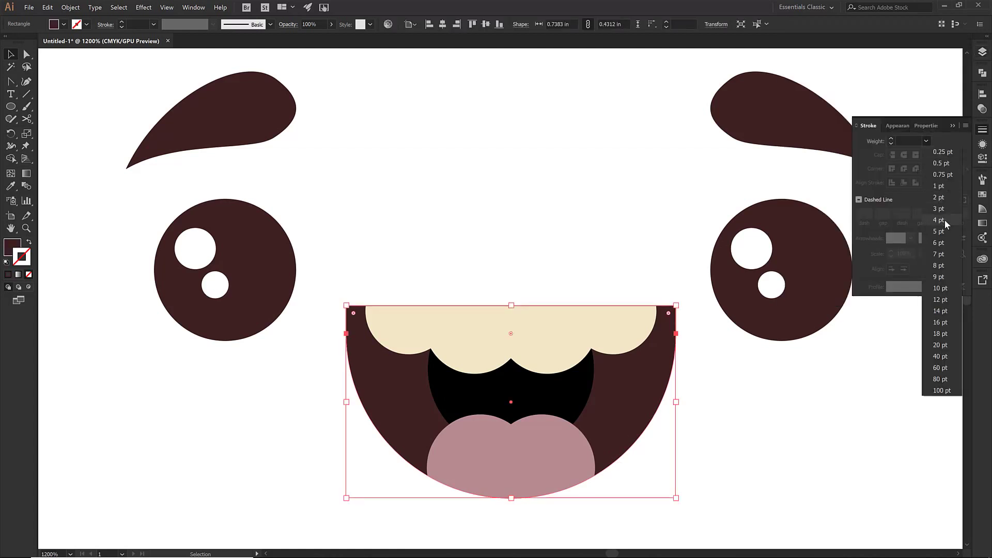
click(937, 201)
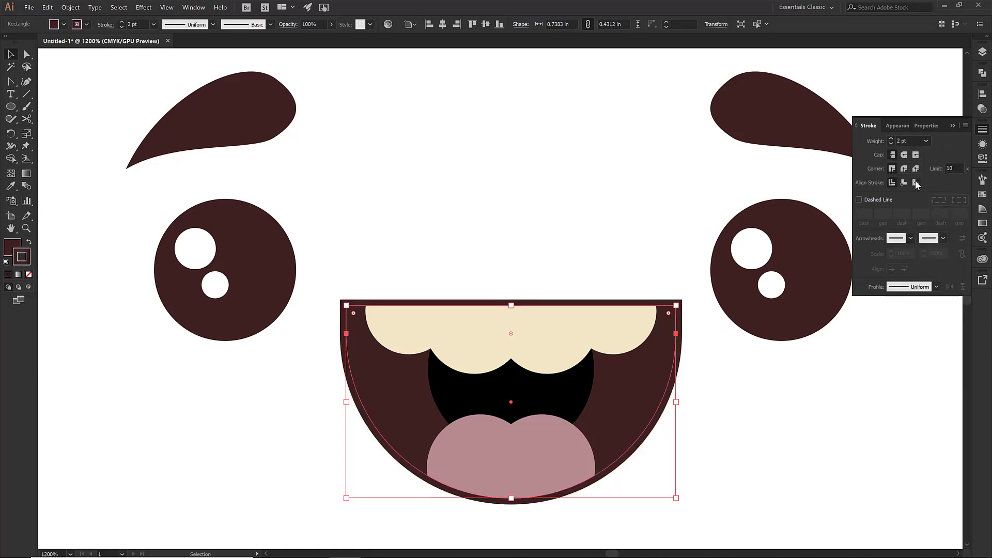
click(915, 183)
click(676, 227)
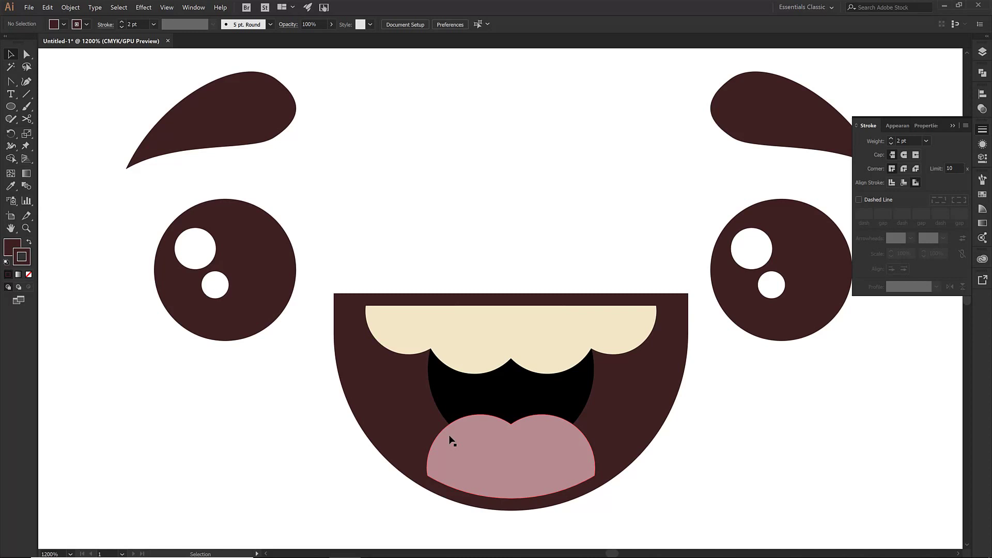
click(953, 125)
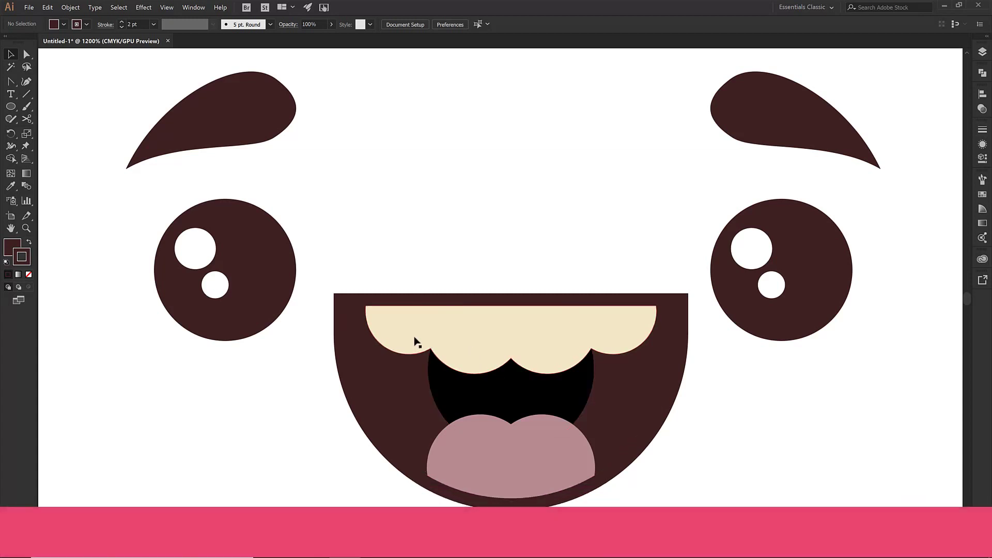
Step: Combine the teeth, black throat and tongue shapes with Pathfinder Merge, undo it once, and apply Merge again
click(414, 341)
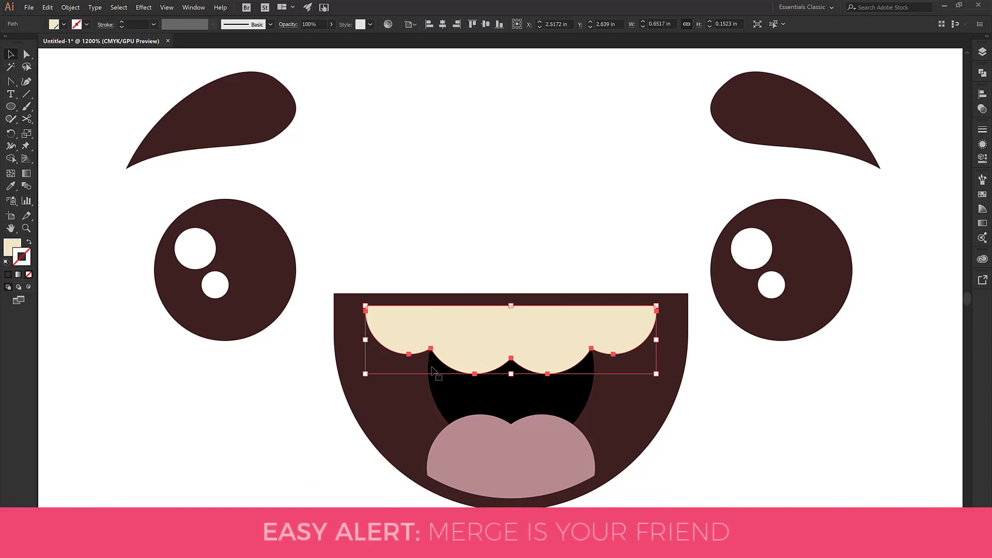
shift+click(465, 460)
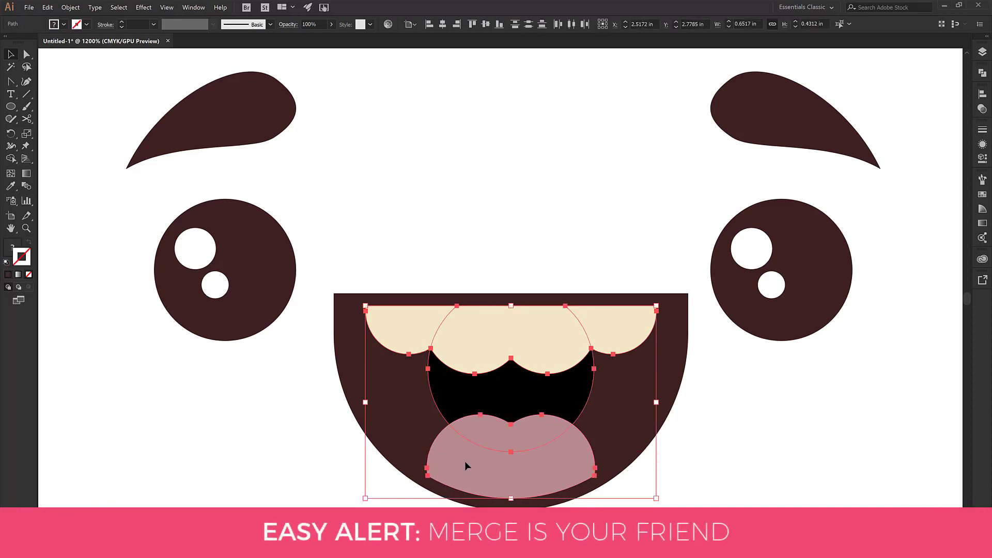
click(983, 75)
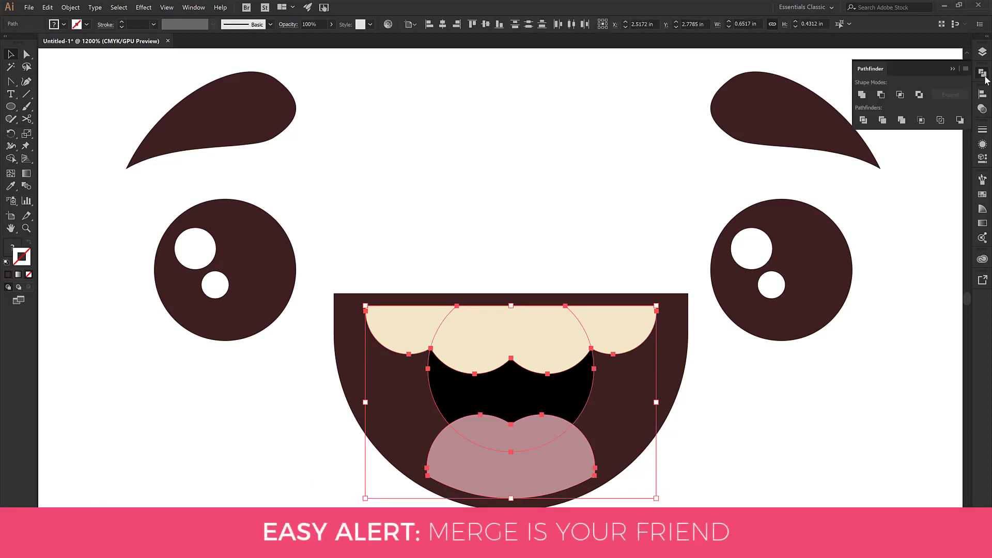
click(901, 120)
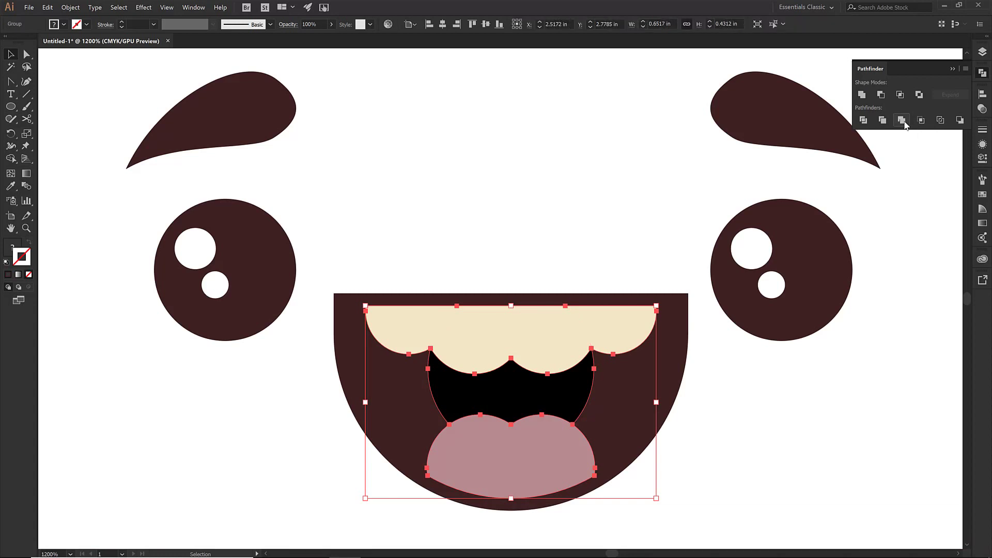
key(ctrl+z)
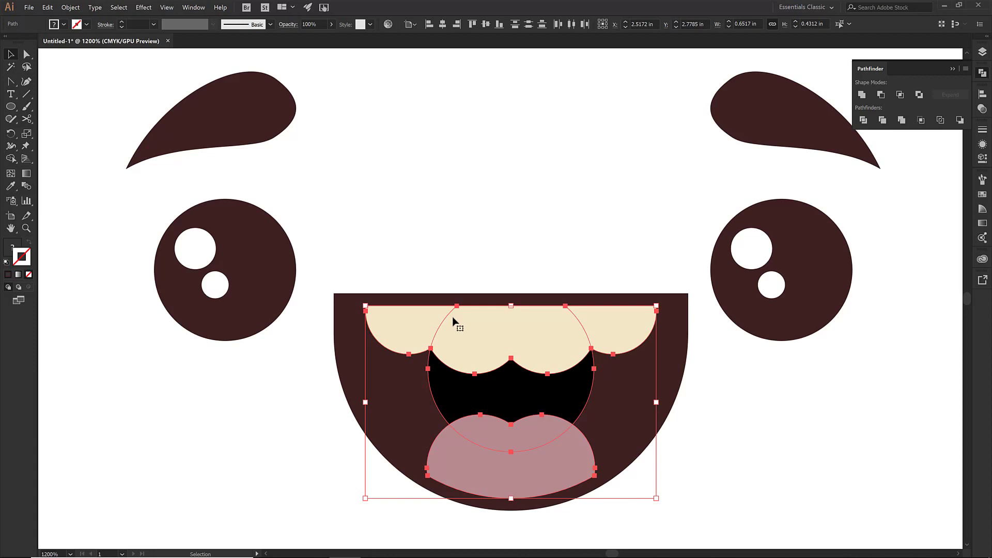
click(902, 121)
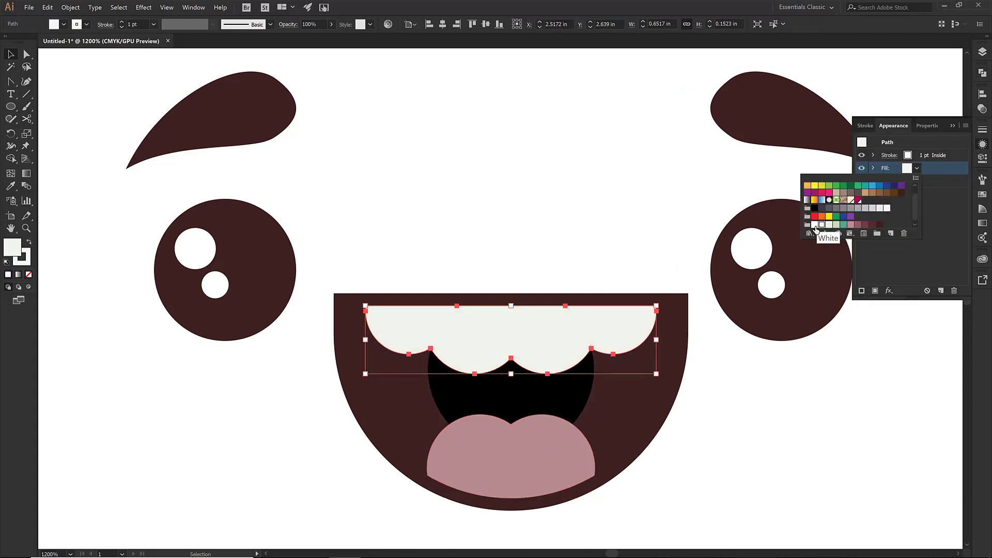
Step: Set the teeth's fill to White and deselect everything
click(498, 228)
click(498, 228)
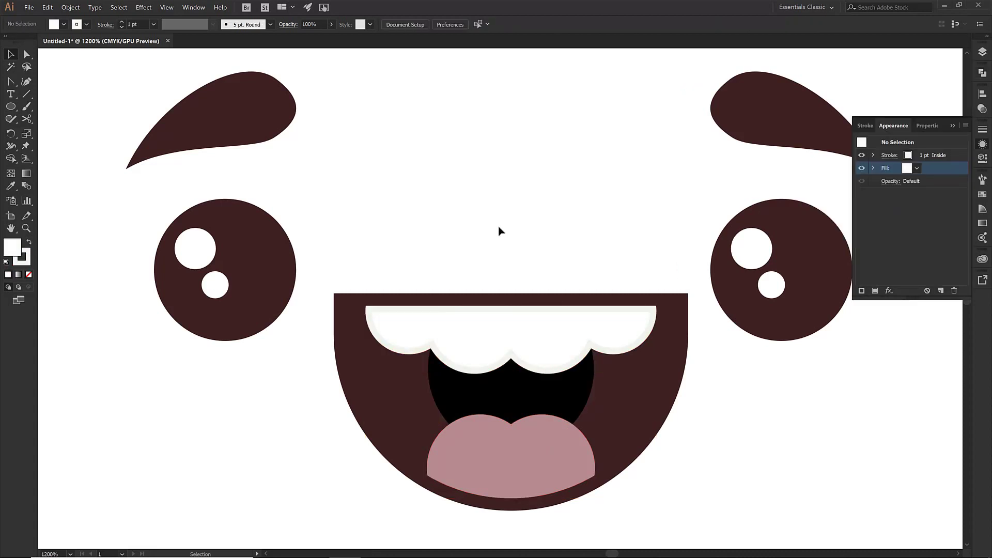